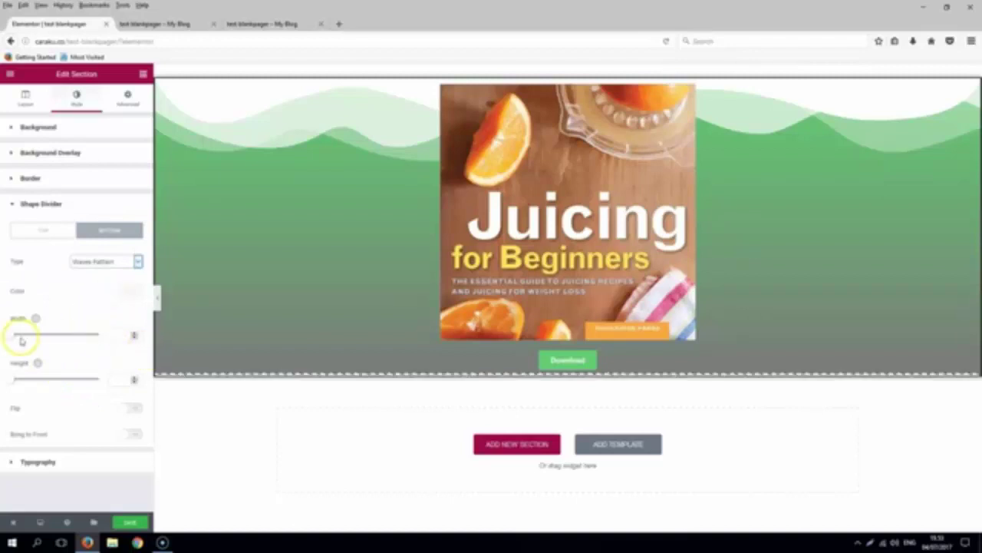
Widen the section's bottom Waves Pattern shape divider, set its height to about 118, and save the page.
left_click_drag(13, 338, 36, 335)
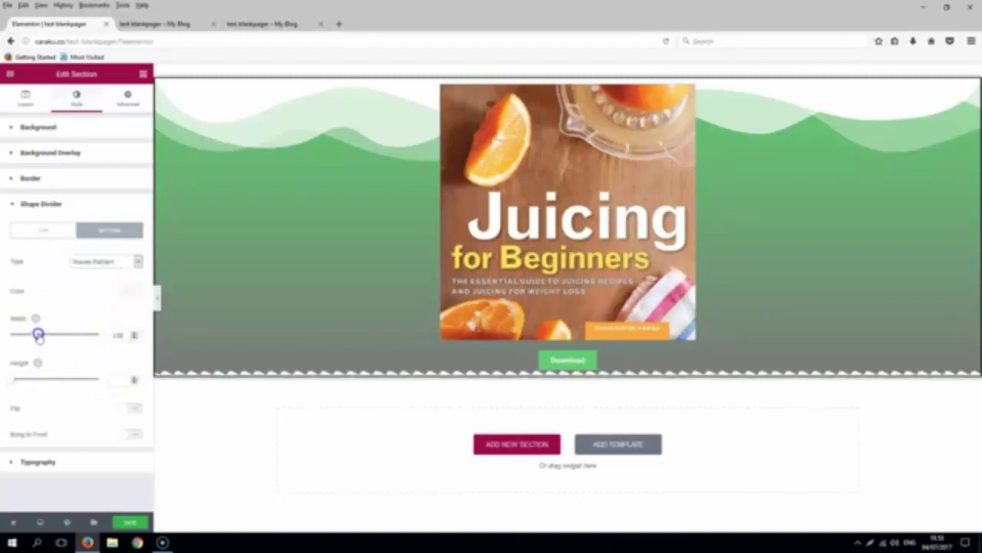
mouse_move(28, 379)
left_mouse_down()
mouse_move(8, 376)
mouse_move(28, 383)
left_mouse_up()
key("ctrl+s")
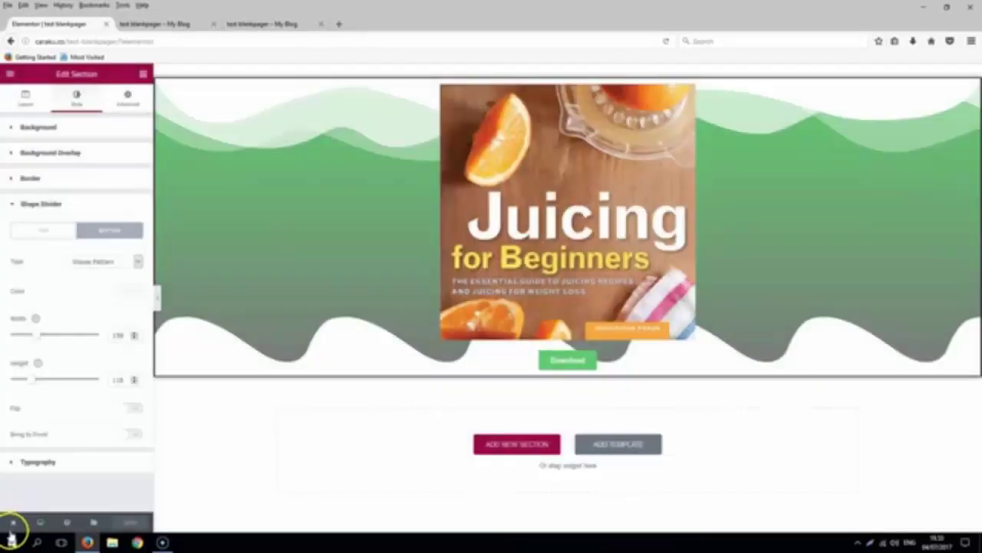
View the saved page in the browser, and close the page preview tabs.
mouse_move(10, 531)
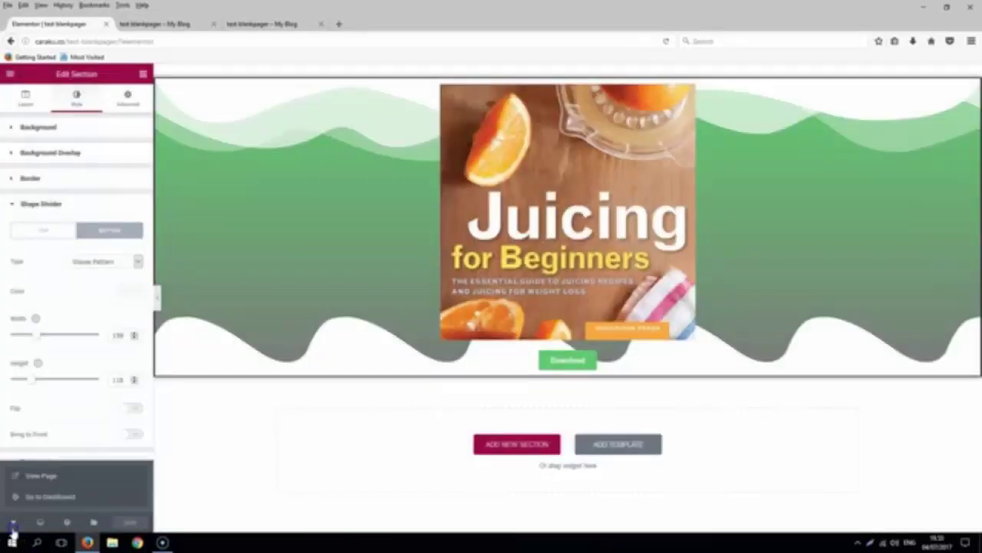
left_click(70, 475)
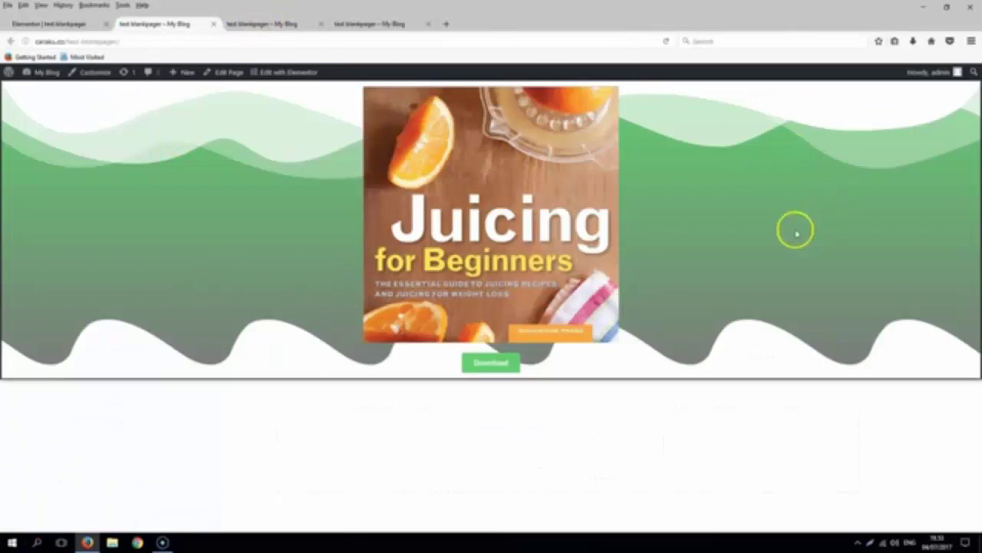
left_click(213, 23)
left_click(215, 24)
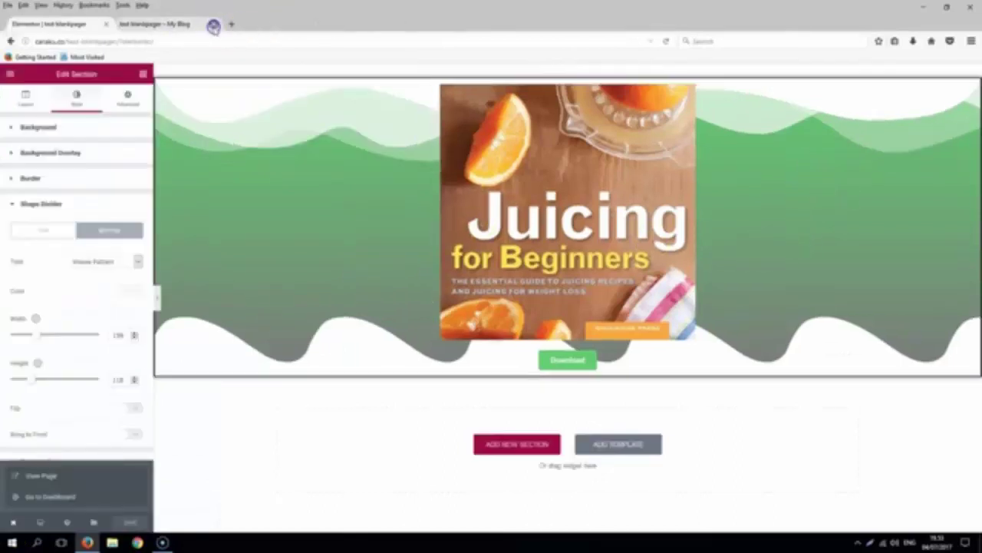
left_click(214, 25)
left_click(21, 509)
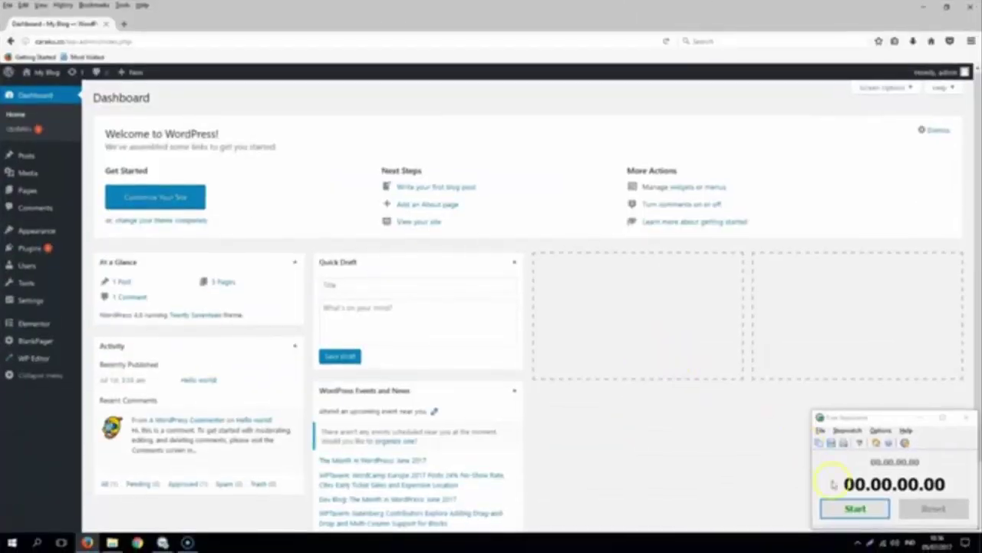
Start the stopwatch and open the My Blog site in a new tab to look over its current home page.
left_click(859, 510)
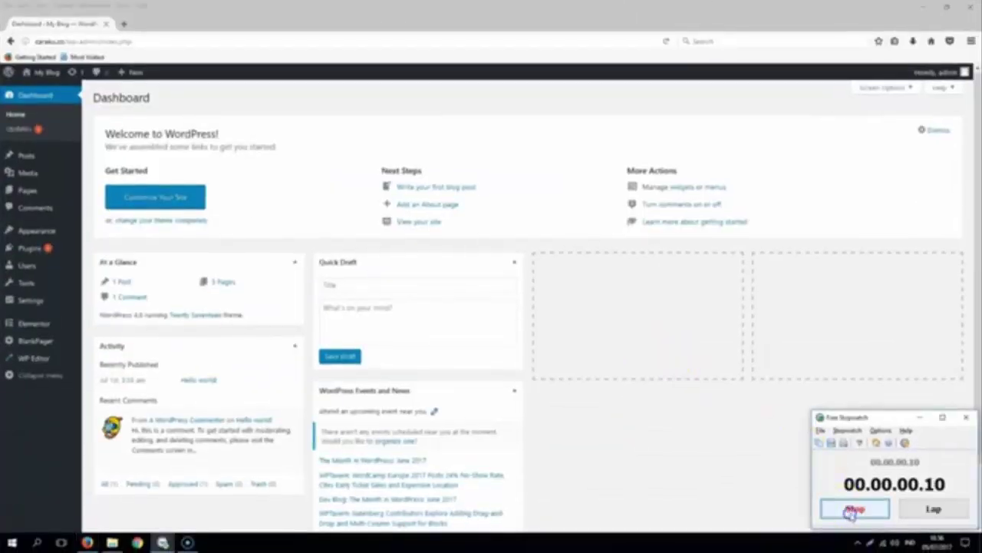
right_click(43, 72)
left_click(95, 98)
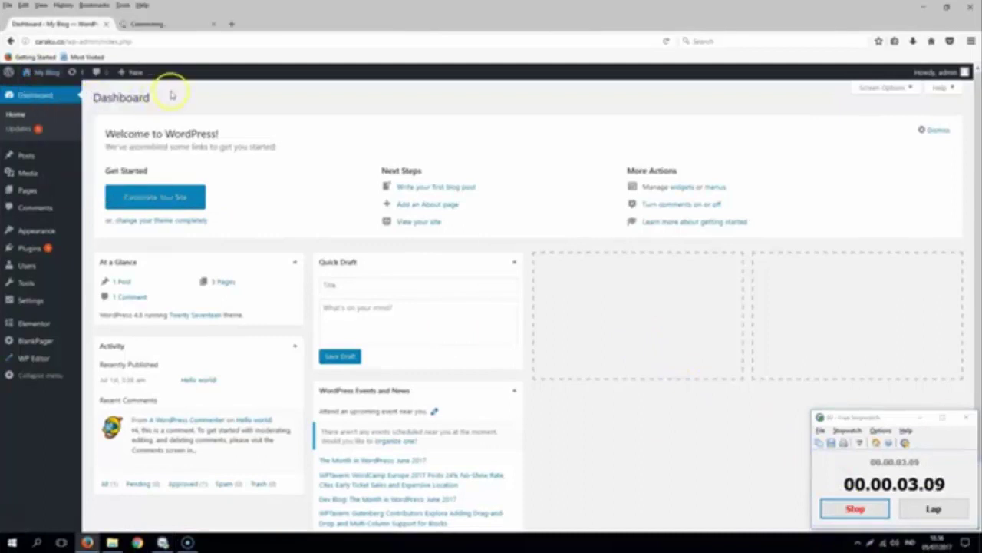
left_click(148, 24)
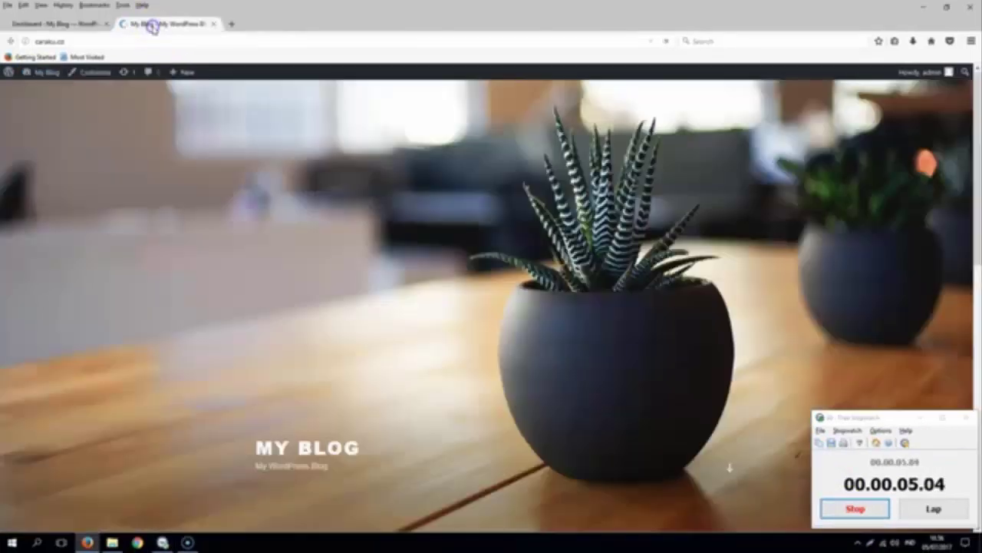
mouse_move(975, 110)
left_mouse_down()
mouse_move(974, 369)
mouse_move(973, 99)
left_mouse_up()
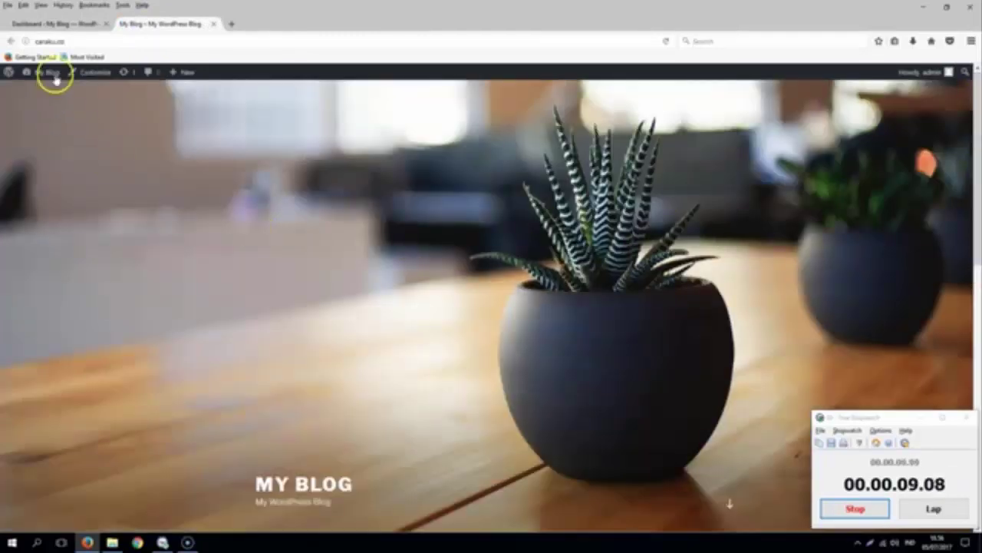
Add and publish a new WordPress page titled Coming Soon that uses the Blank Pager template.
left_click(67, 25)
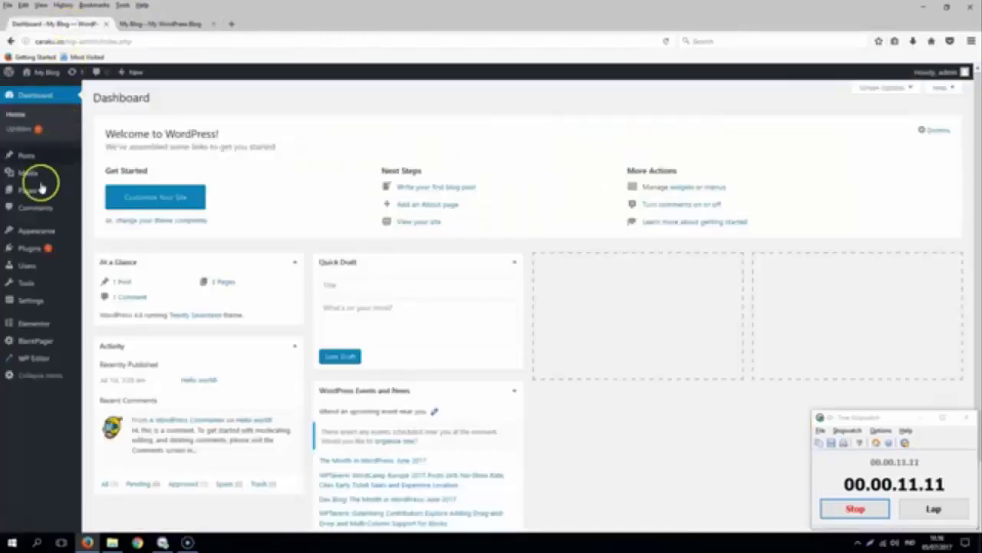
mouse_move(53, 191)
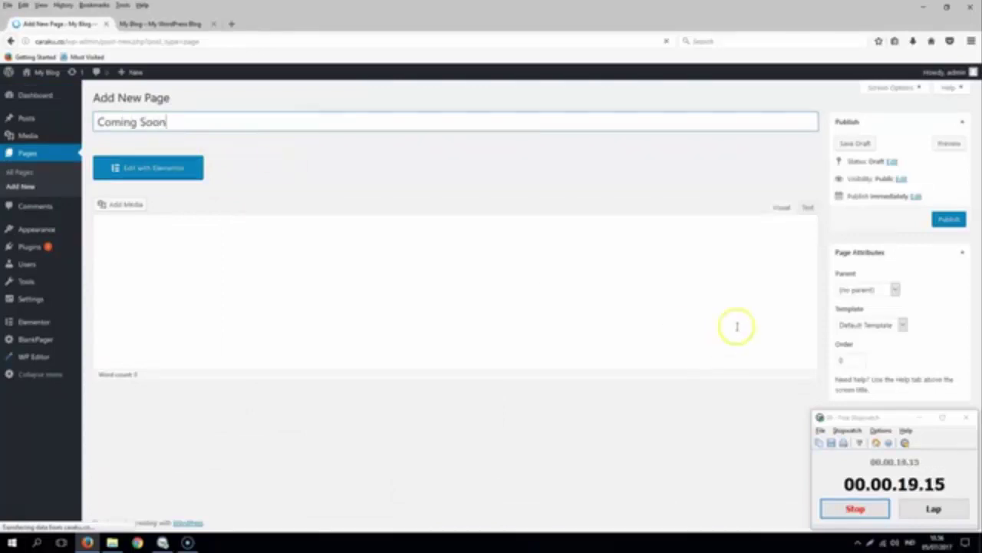
left_click(885, 323)
left_click(868, 350)
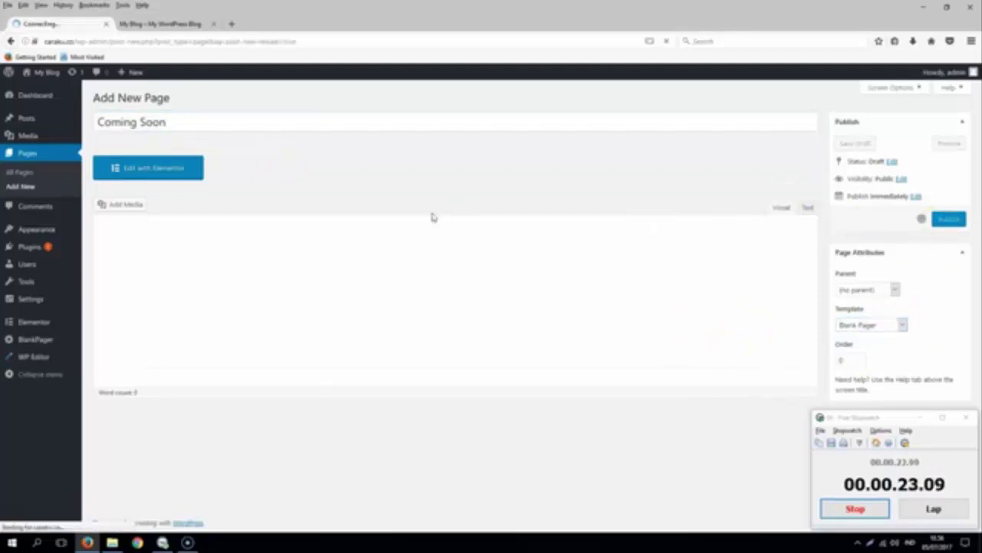
left_click(271, 247)
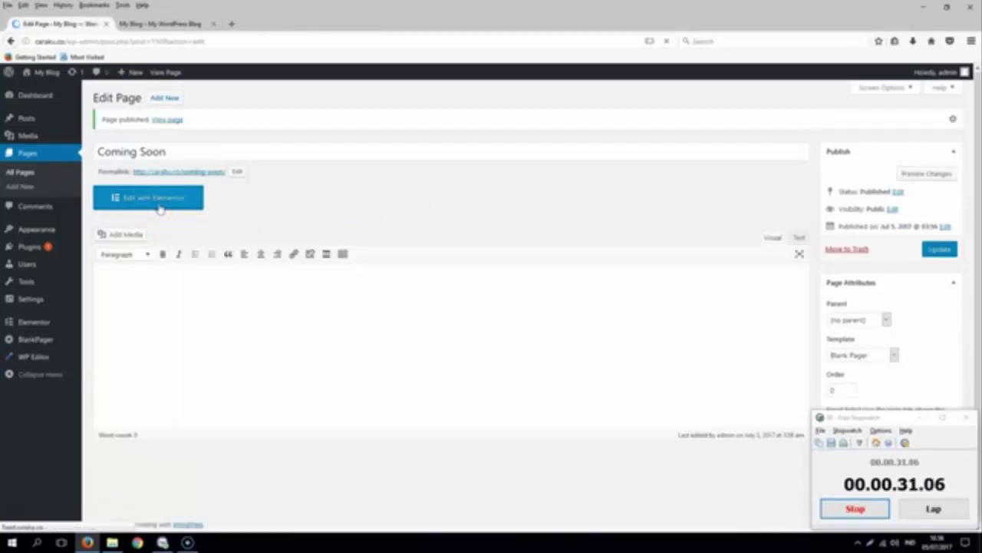
Open the Coming Soon page in Elementor and insert the New Coming Soon 4 template from the Blankpager library.
left_click(160, 201)
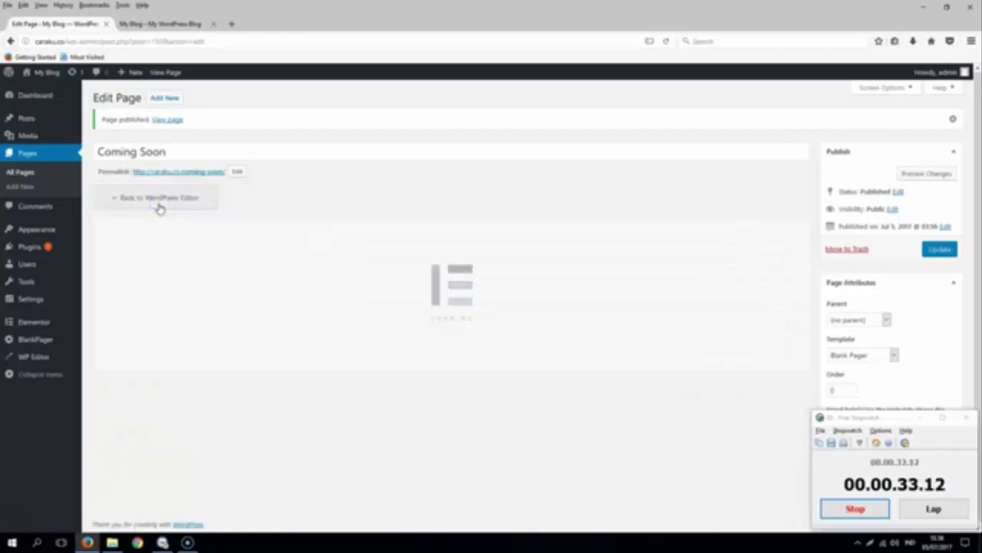
left_click(290, 206)
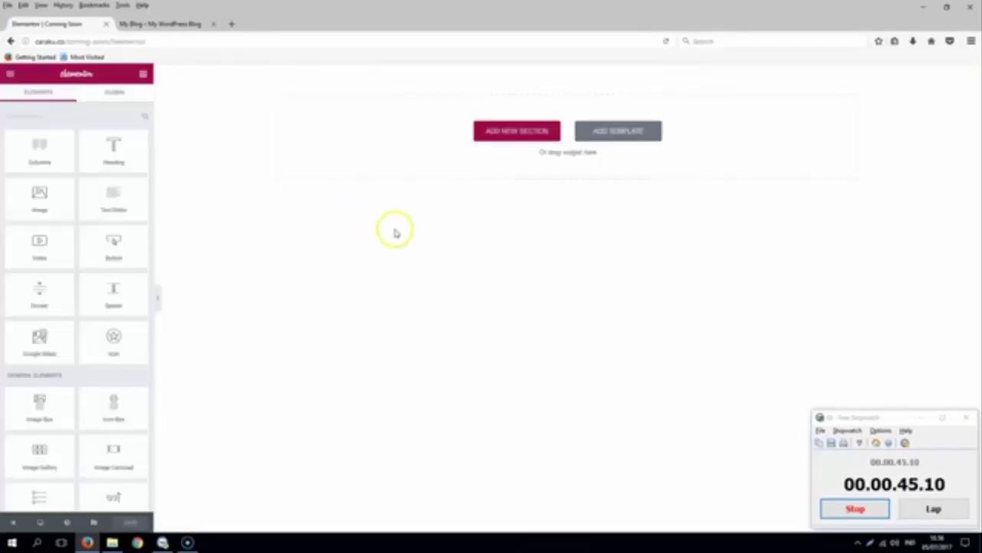
left_click(605, 128)
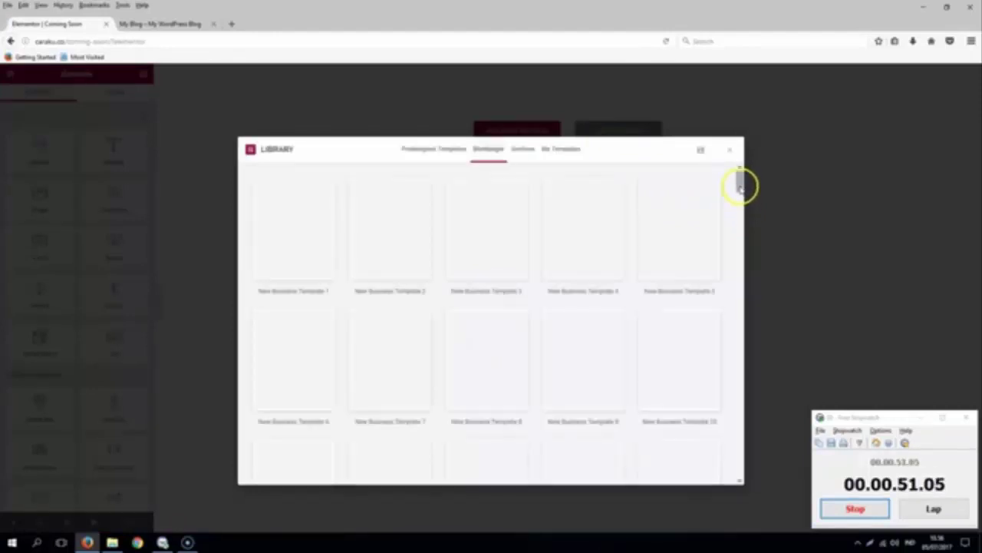
scroll(738, 186, "down", 5)
scroll(741, 264, "down", 10)
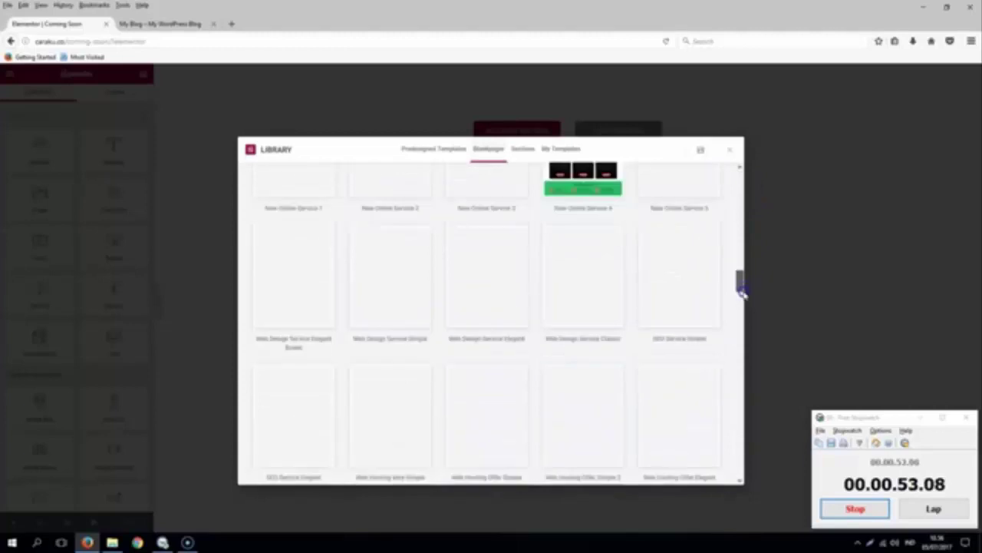
scroll(741, 330, "down", 10)
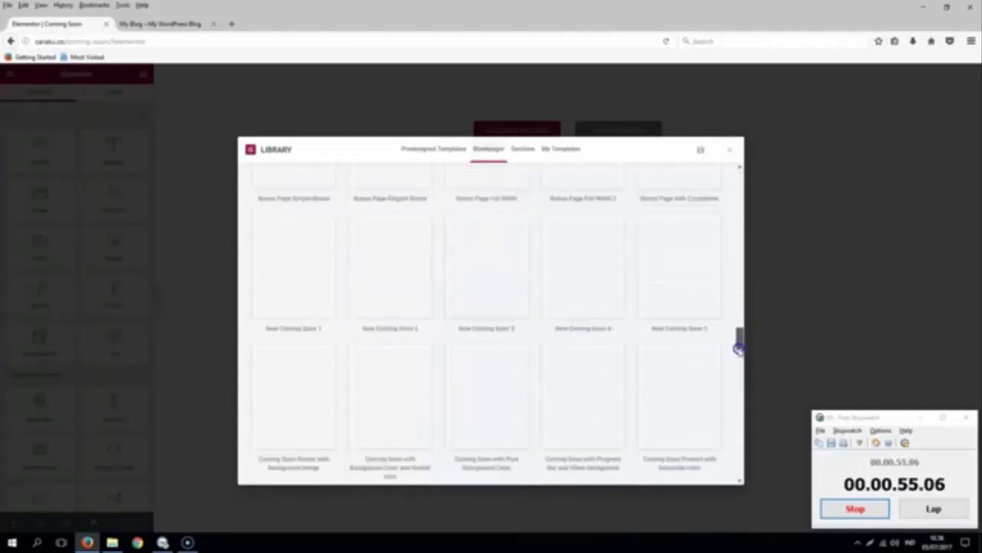
scroll(741, 342, "up", 1)
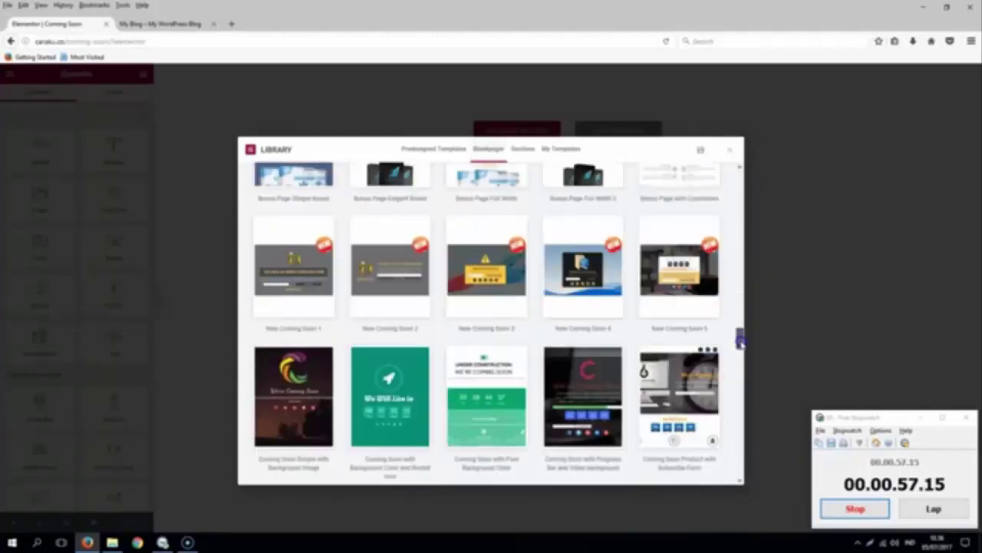
mouse_move(548, 281)
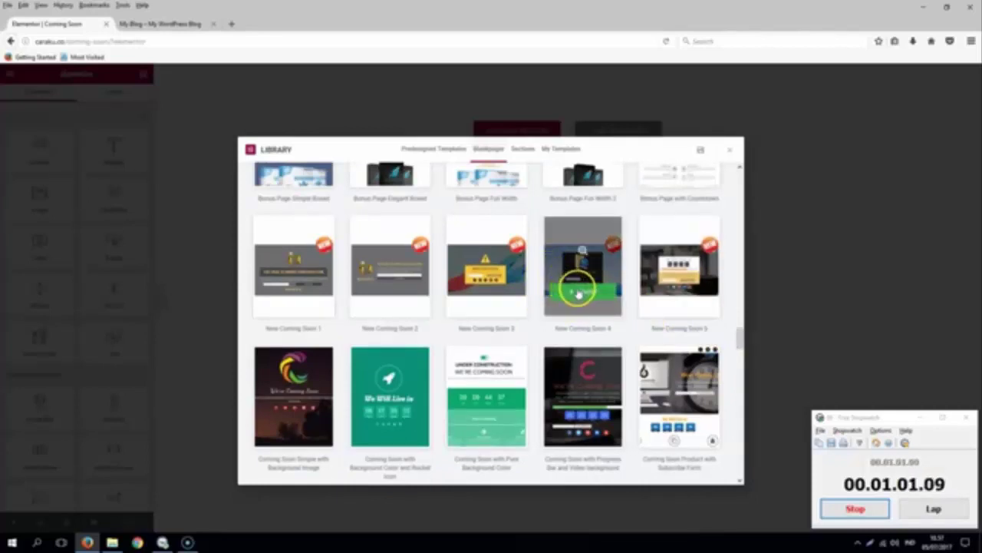
left_click(577, 291)
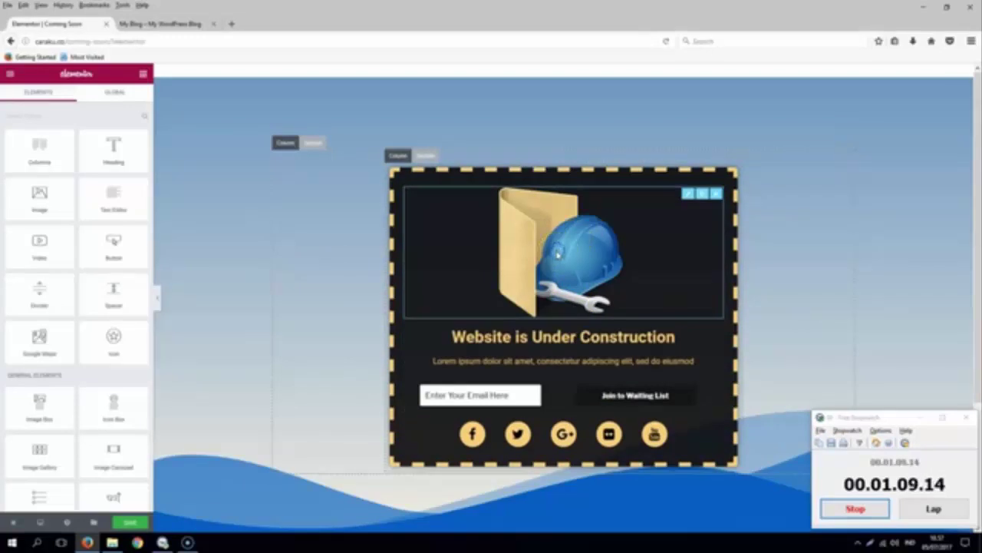
Change the outer section's background from a gradient to a classic solid fill in light blue (#6ec1e4).
left_click(557, 254)
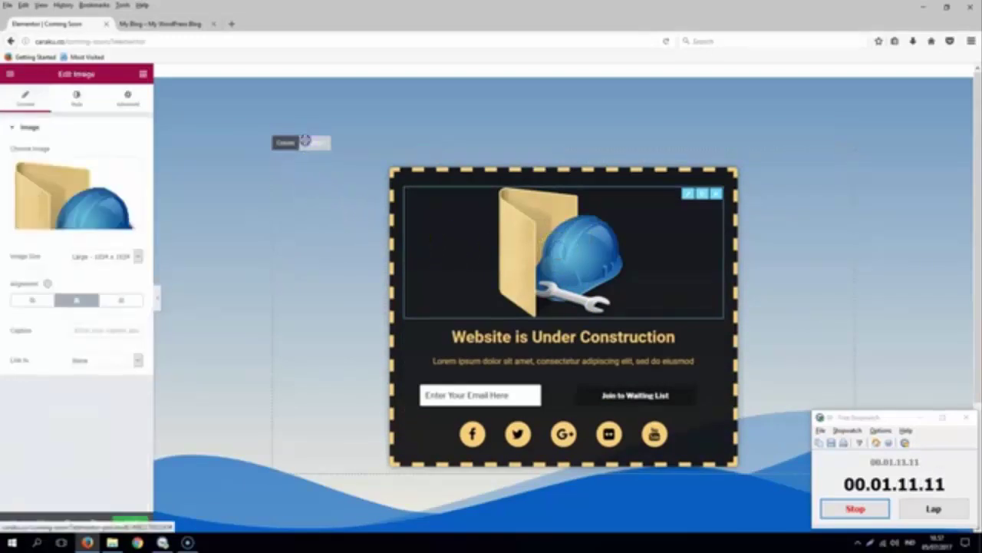
left_click(307, 142)
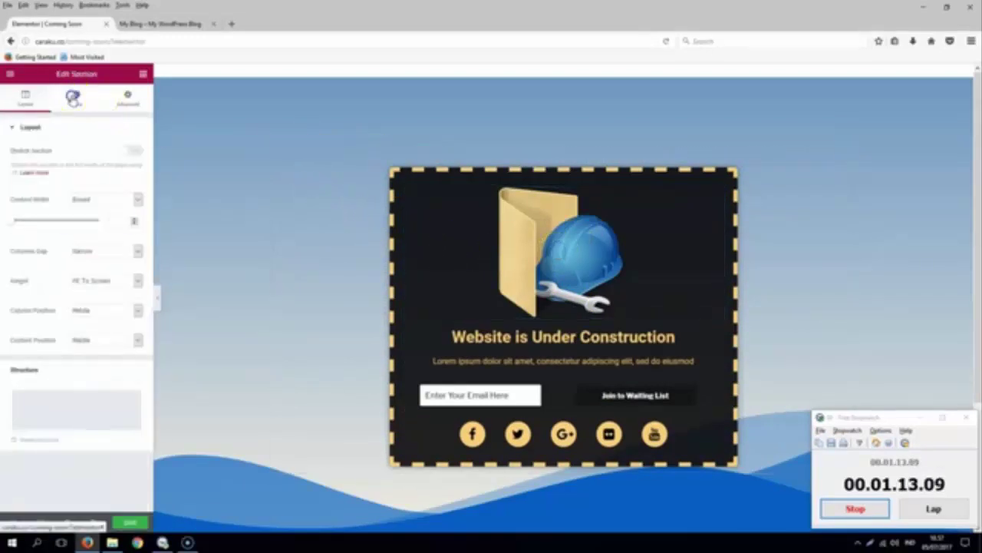
left_click(98, 107)
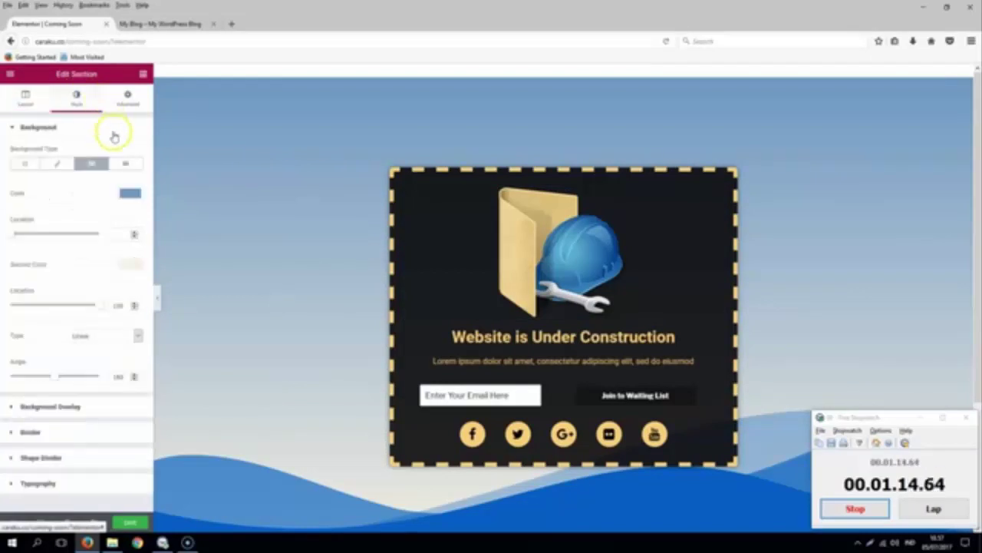
left_click(129, 191)
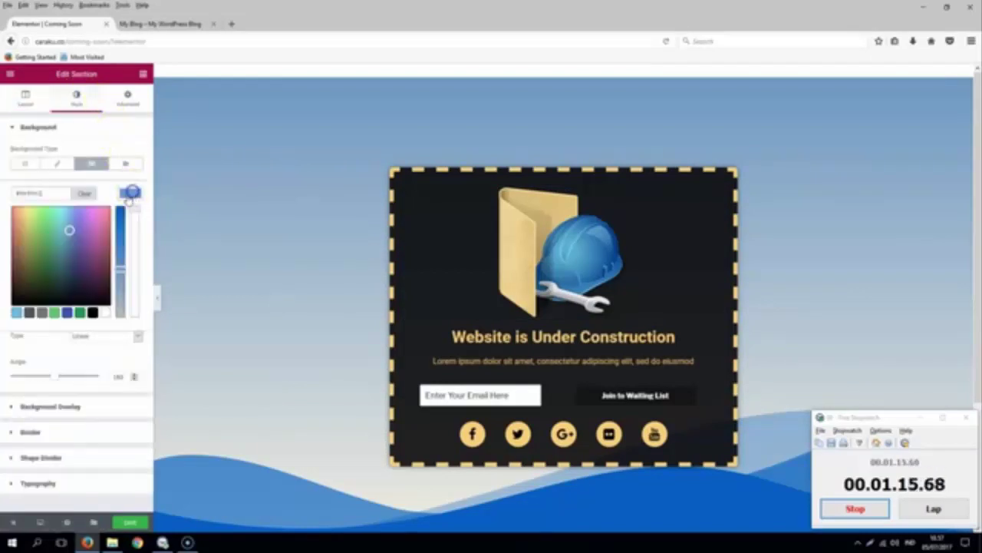
left_click(17, 313)
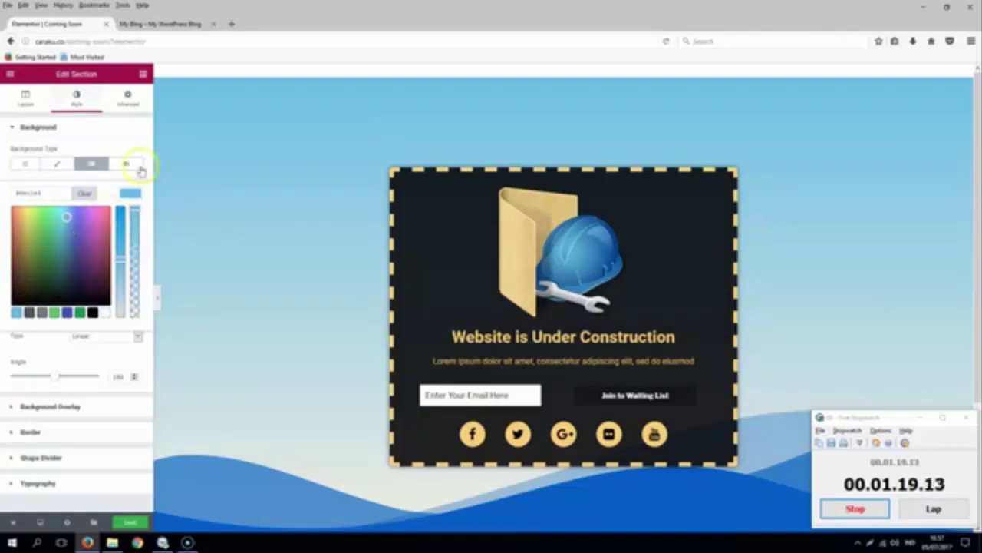
left_click(132, 193)
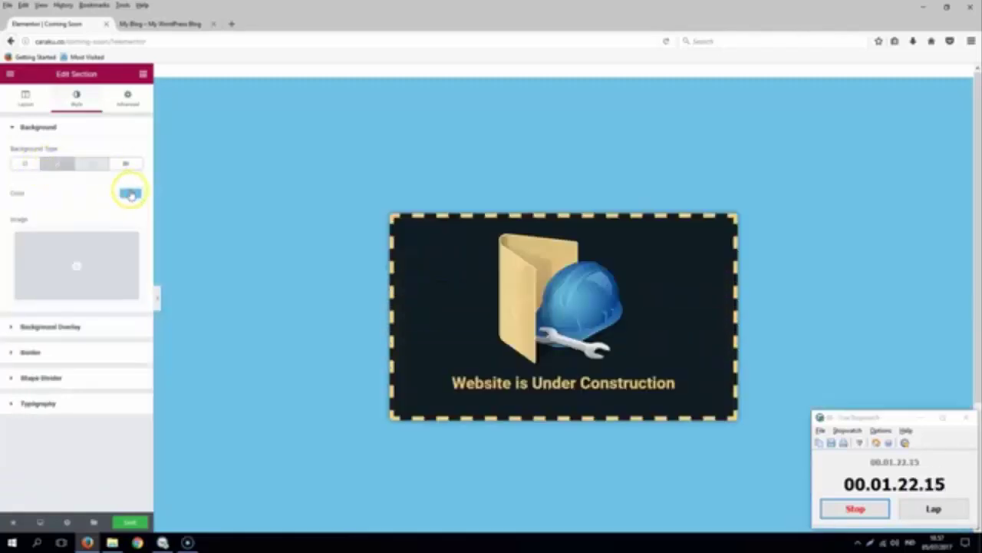
left_click(130, 192)
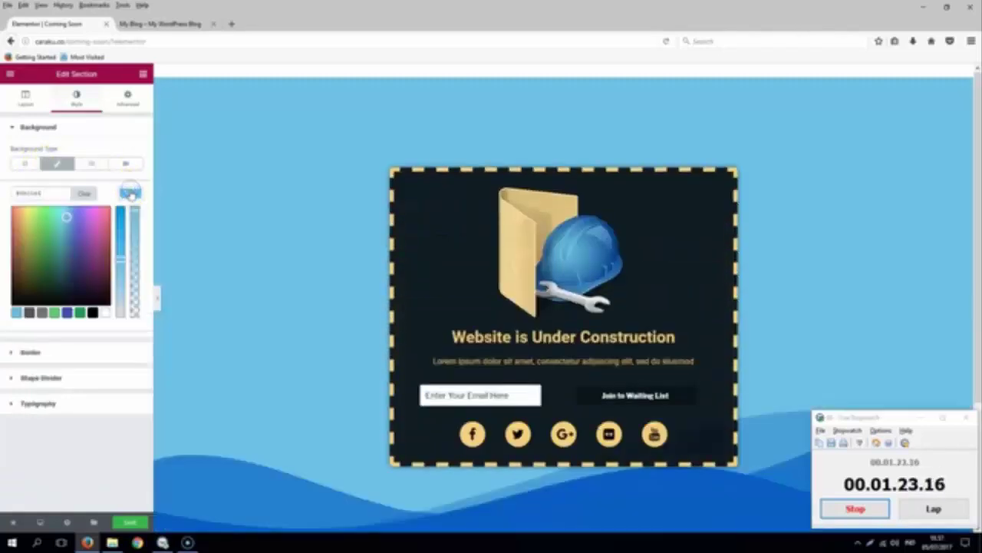
left_click(17, 313)
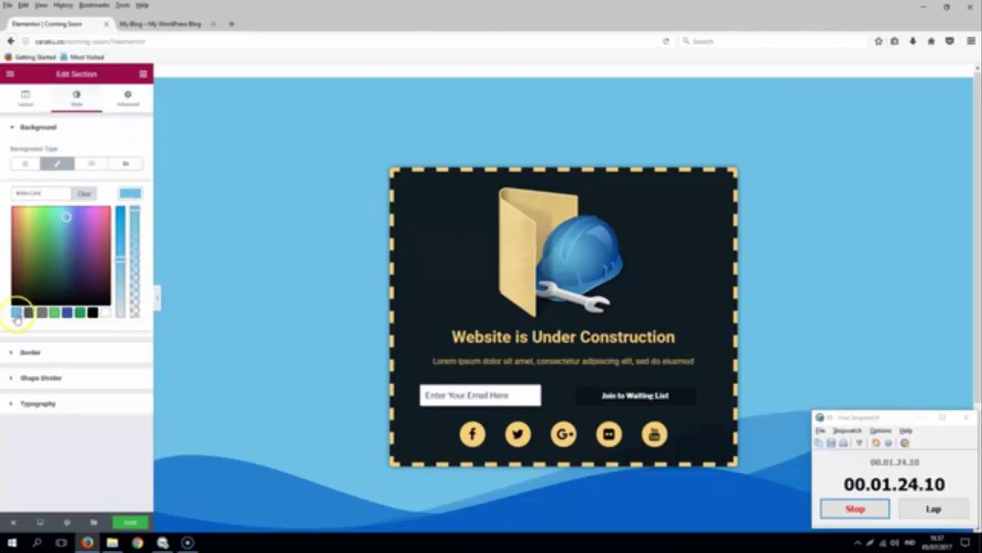
left_click(128, 193)
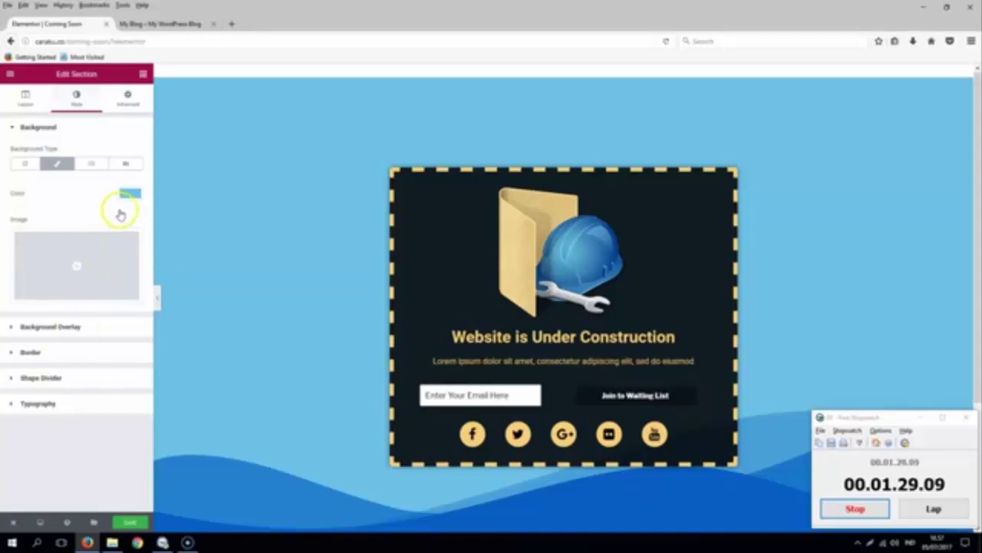
Change the section's bottom shape divider to Clouds and color it white.
left_click(41, 377)
left_click(119, 231)
left_click(124, 263)
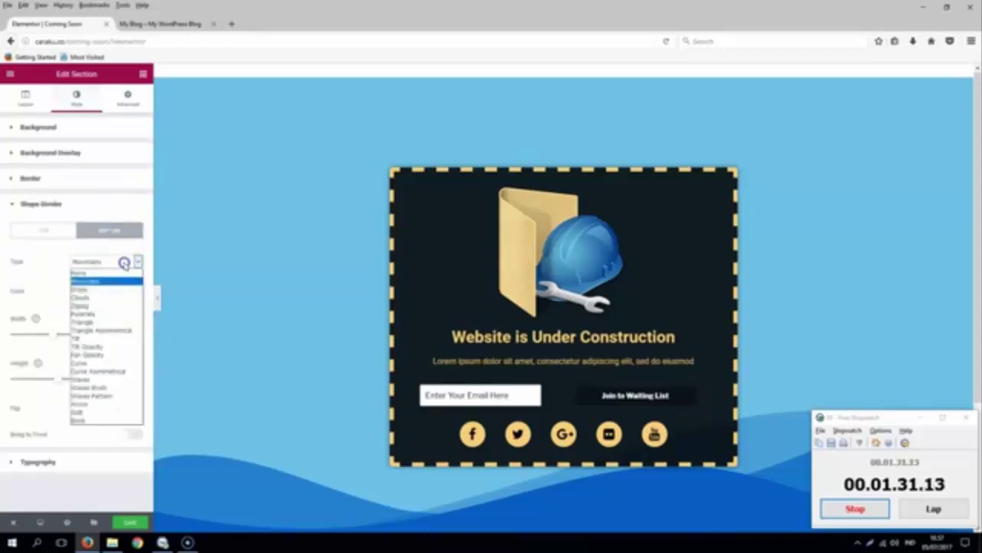
left_click(107, 297)
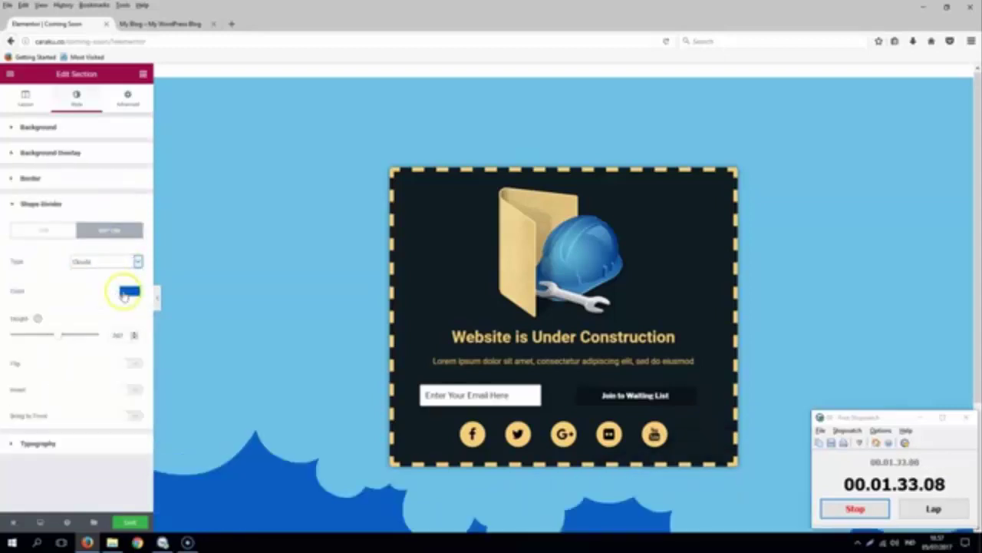
left_click(128, 291)
left_click(103, 410)
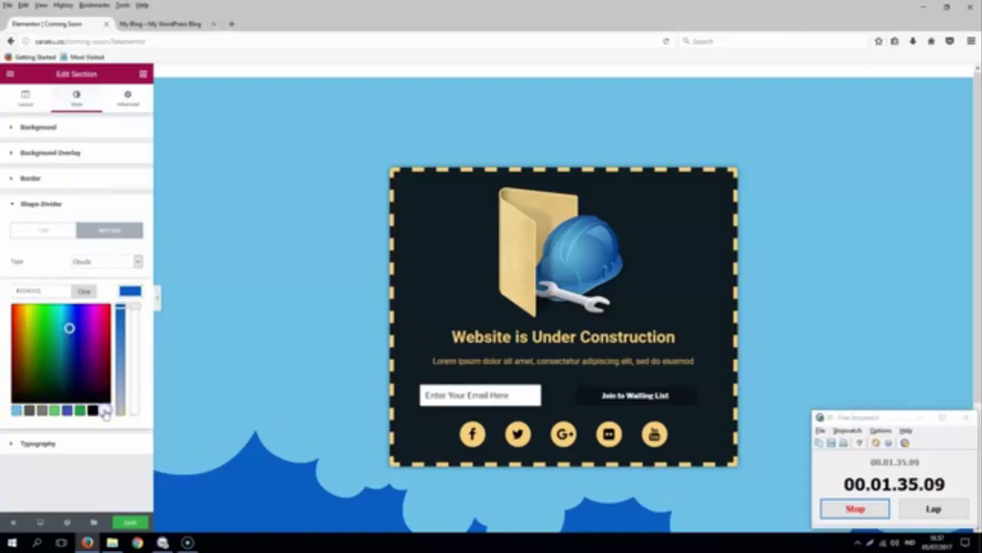
left_click(130, 320)
left_click(135, 289)
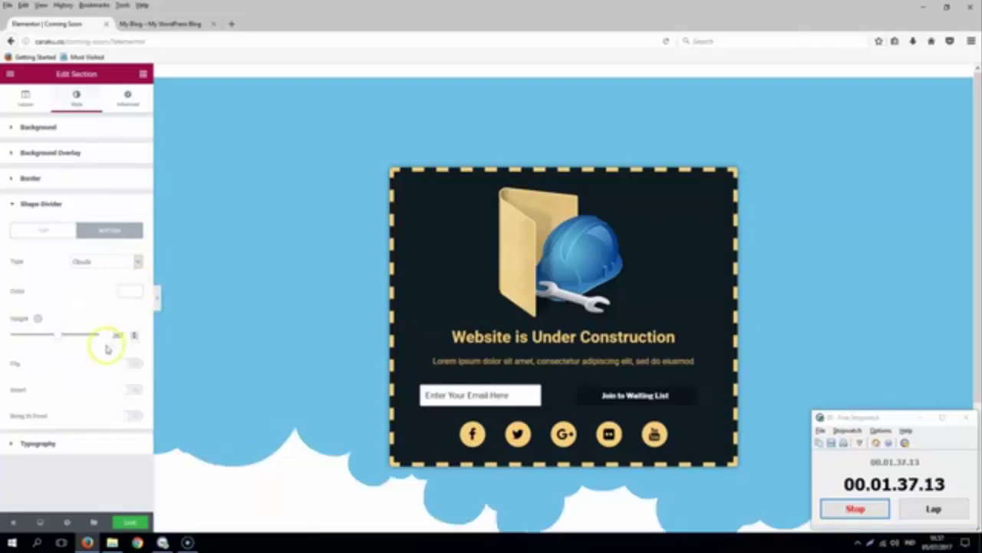
Flip and invert the outer section's bottom Clouds shape divider.
left_click(131, 363)
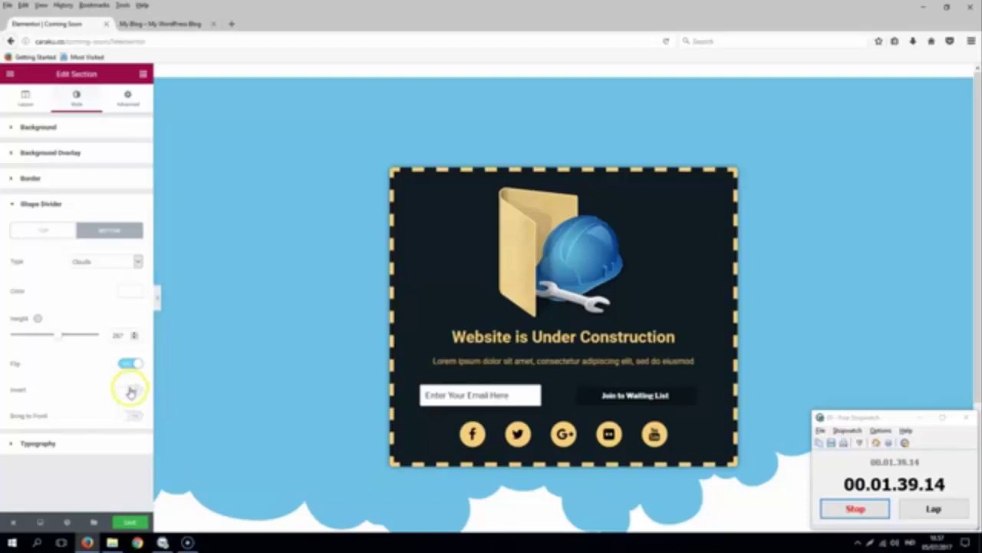
left_click(131, 390)
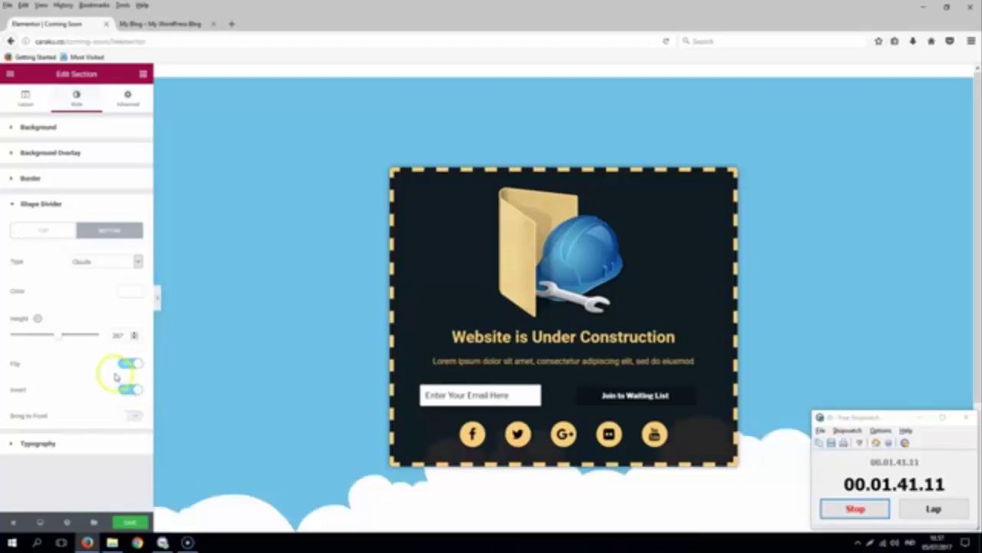
Change the inner content column's dark background color to white, keeping its slight transparency.
mouse_move(405, 208)
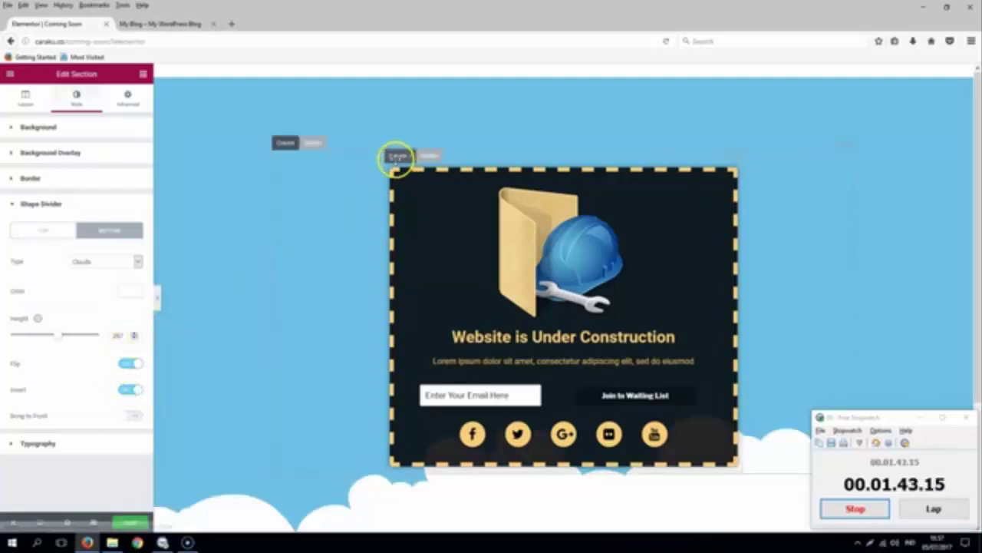
left_click(396, 156)
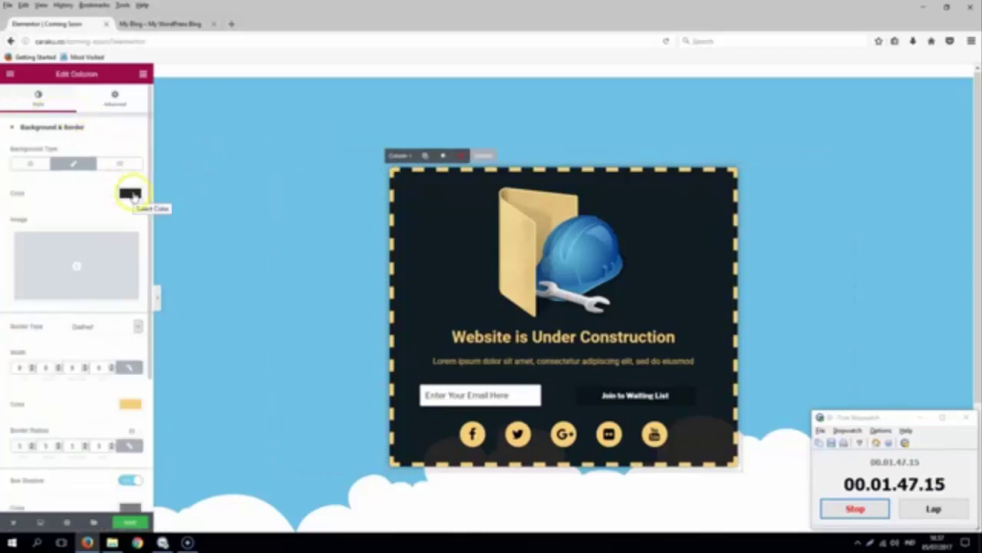
left_click(130, 194)
left_click(104, 314)
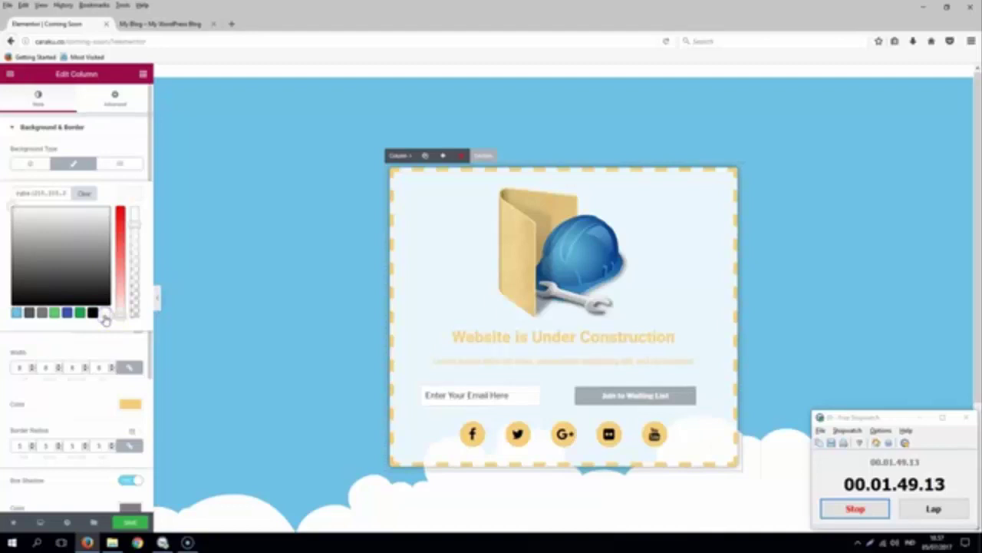
left_click(131, 197)
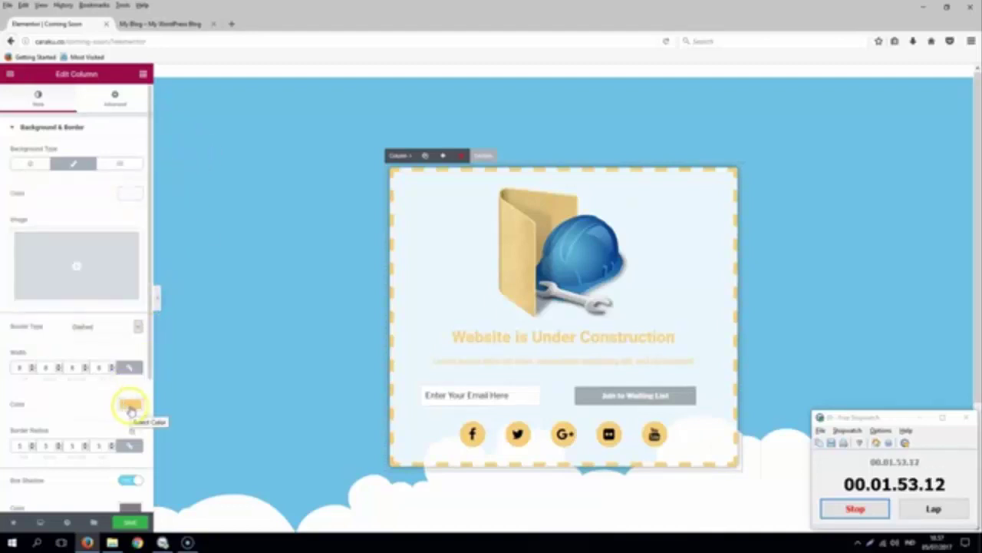
Change the color of the column's dashed border to light red.
left_click(131, 407)
scroll(108, 406, "down", 2)
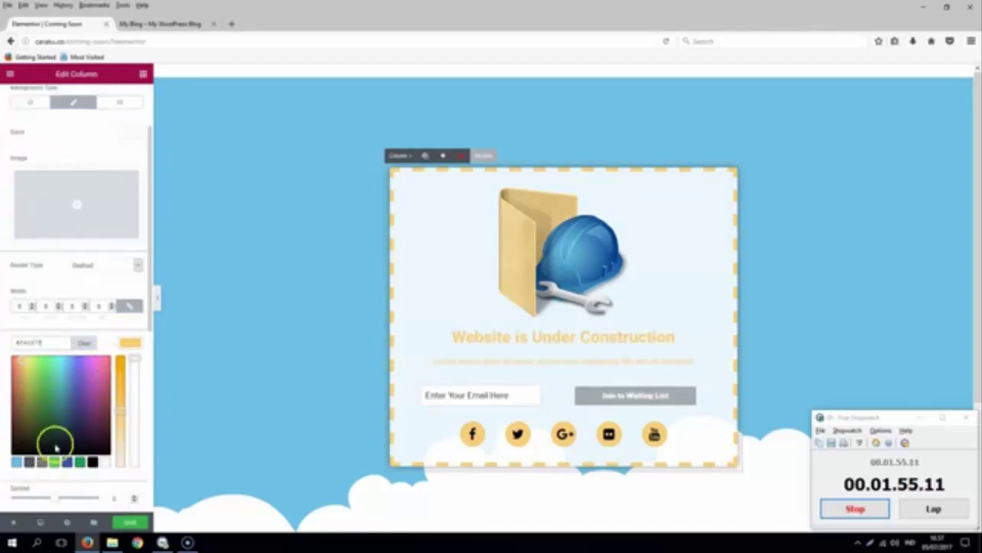
left_click_drag(23, 357, 9, 356)
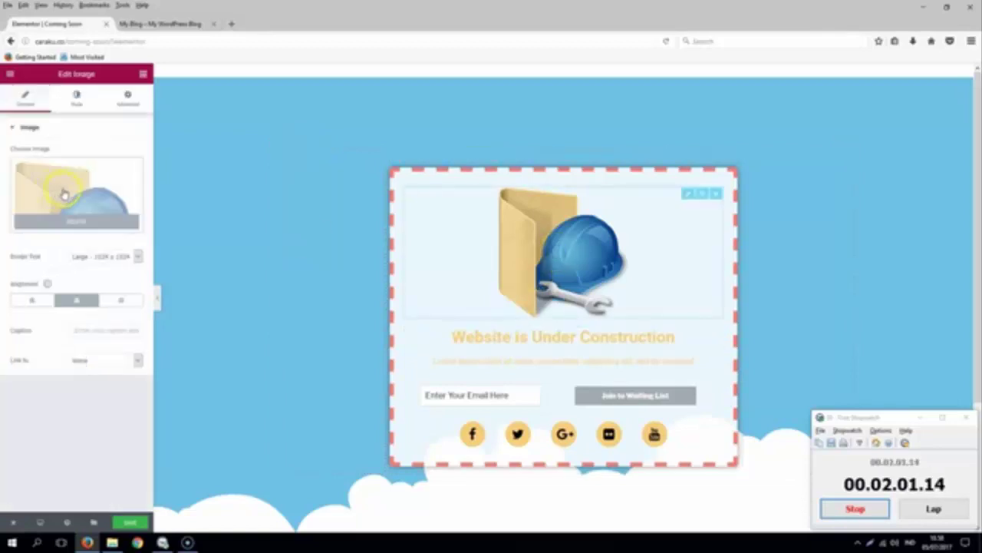
Upload Warning_icon from the Downloads folder as the replacement for the folder-and-helmet image.
left_click(86, 194)
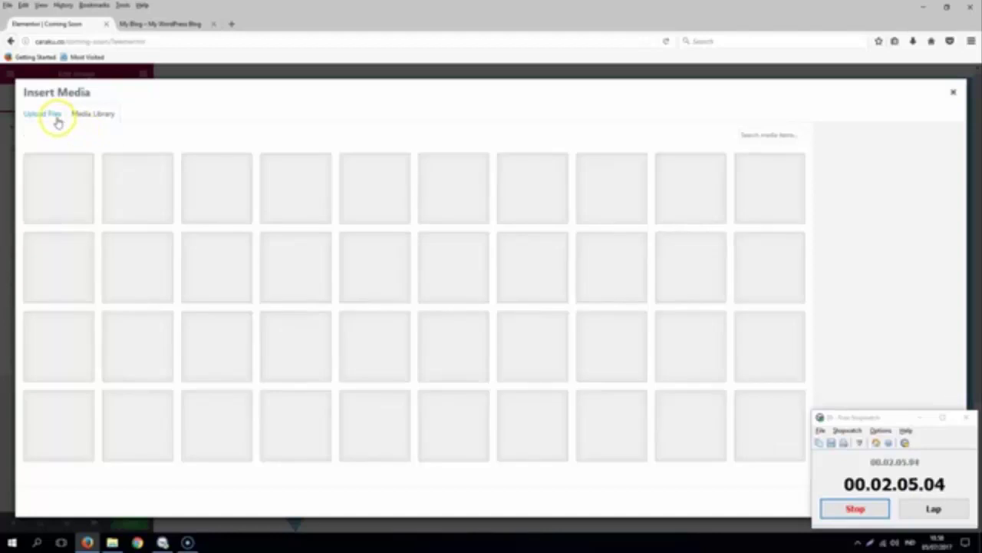
left_click(46, 114)
left_click(500, 281)
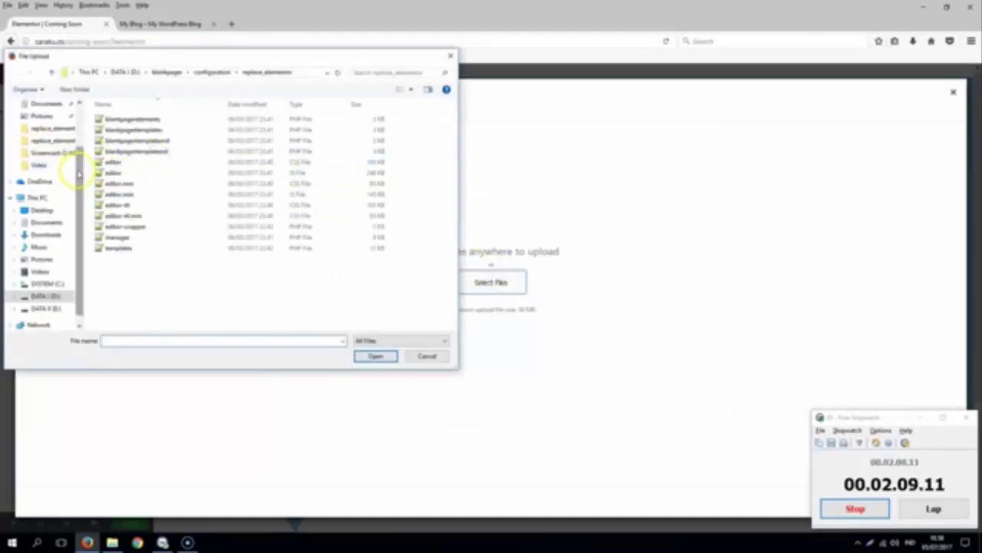
scroll(58, 157, "up", 2)
left_click(46, 149)
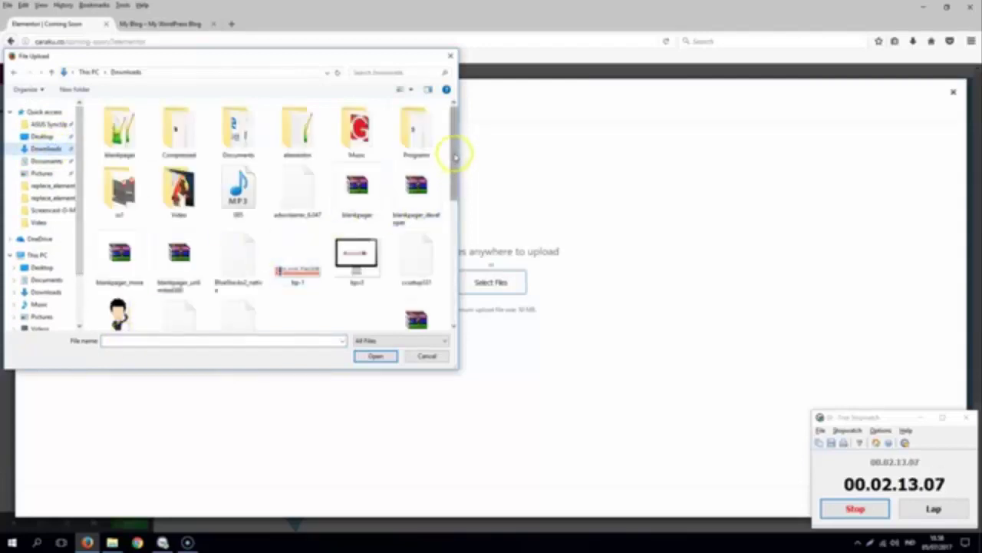
left_click_drag(454, 149, 450, 192)
scroll(452, 299, "down", 3)
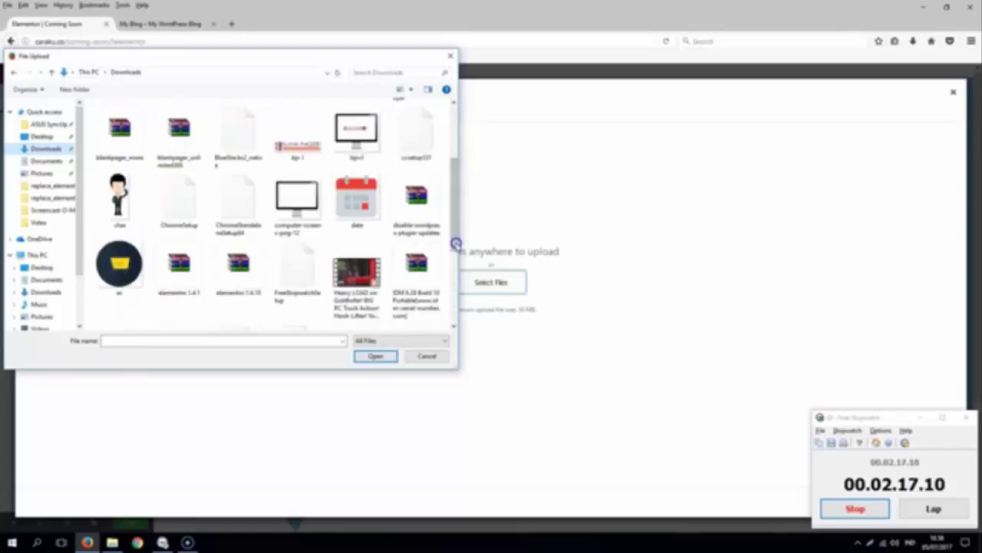
scroll(456, 243, "down", 5)
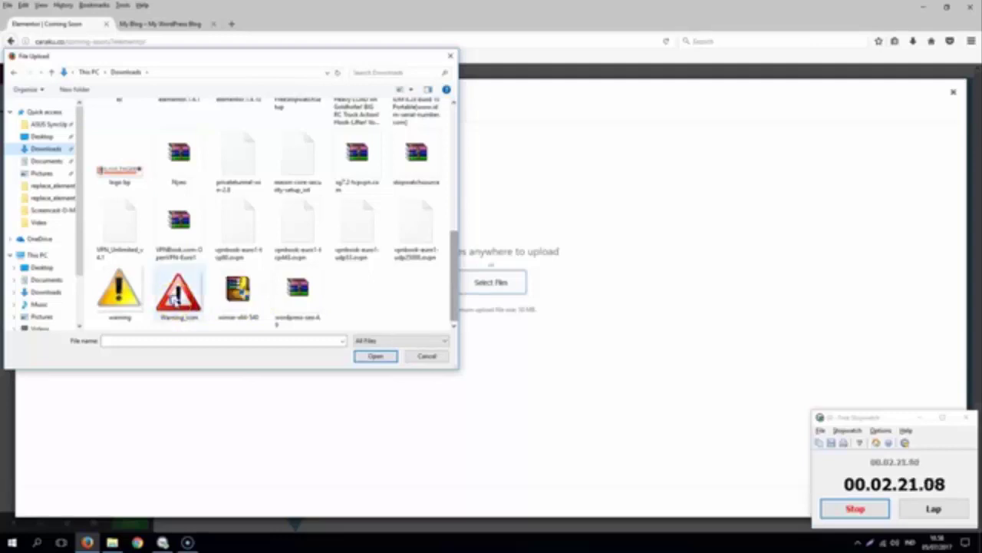
left_click(178, 299)
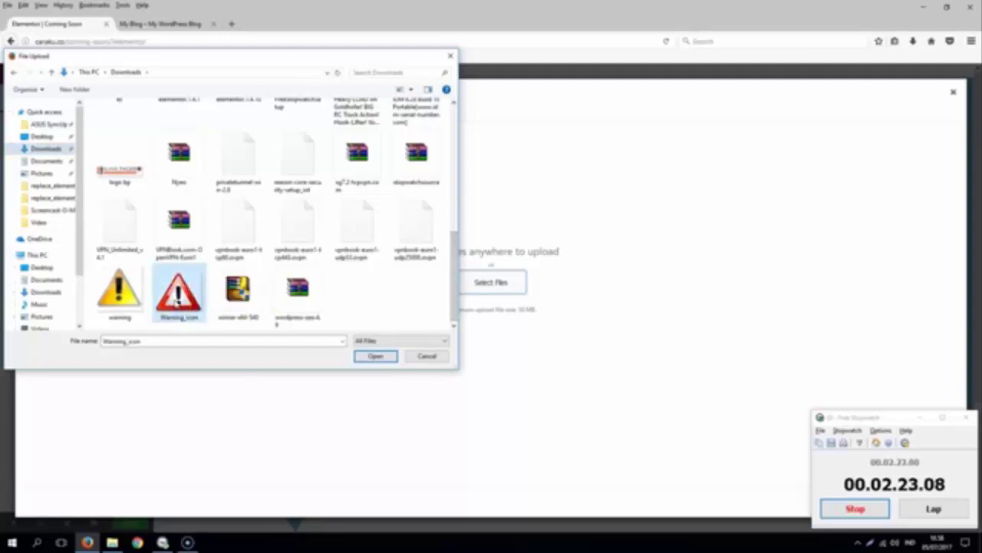
left_click(376, 357)
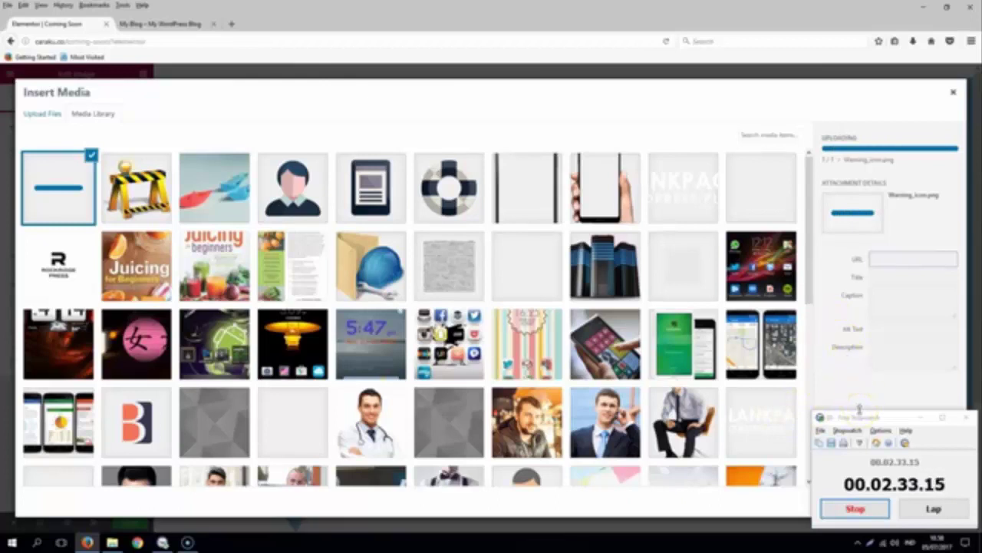
Insert the uploaded warning icon into the image widget and set its image size to Medium - 300 x 300.
left_click_drag(863, 417, 838, 419)
left_click(931, 505)
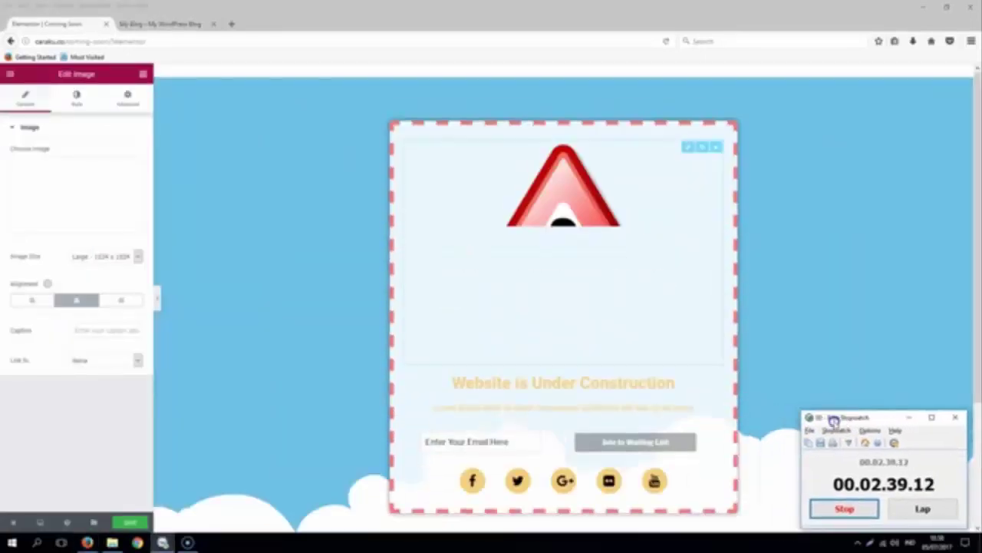
left_click(109, 256)
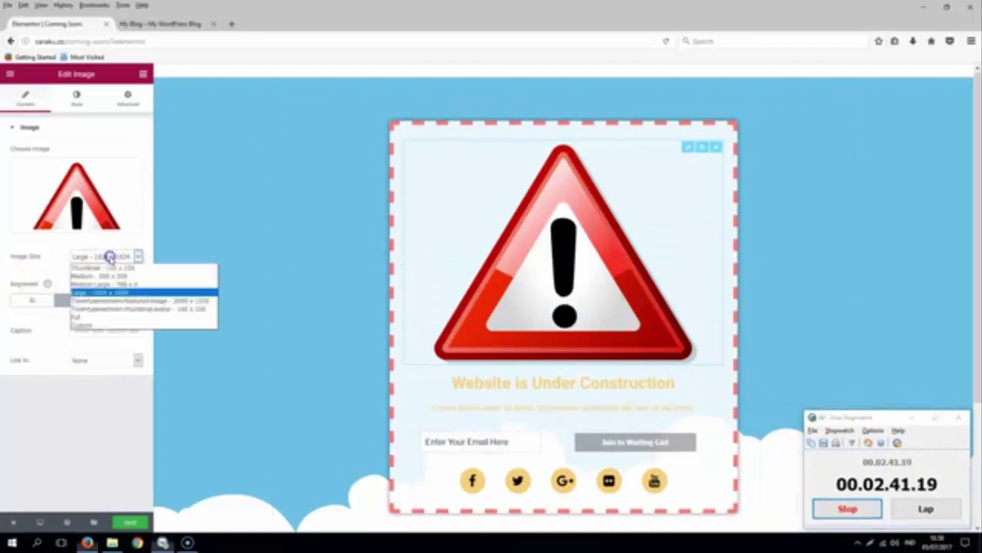
left_click(108, 276)
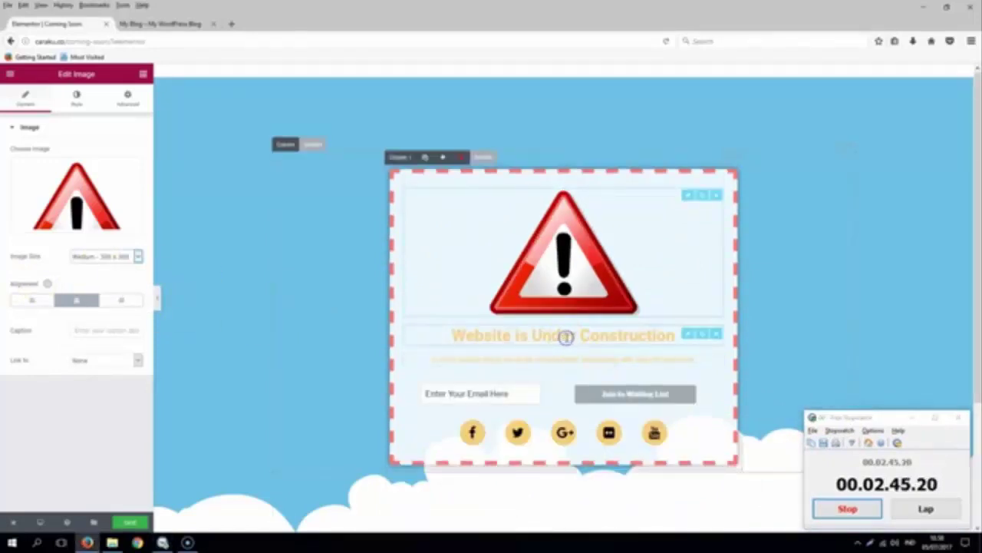
Change the text color of the "Website is Under Construction" heading to light red.
left_click(566, 337)
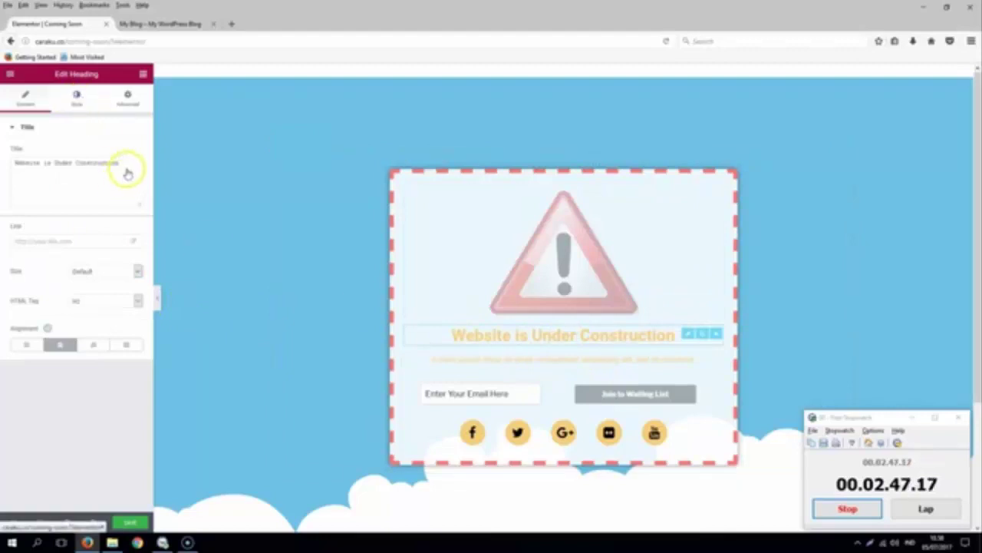
left_click(76, 99)
left_click(131, 151)
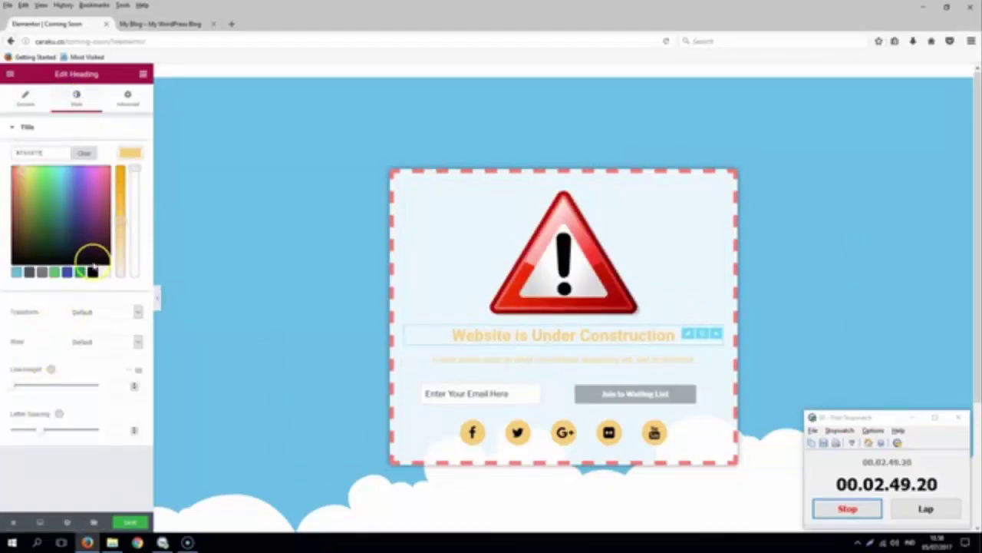
left_click(13, 167)
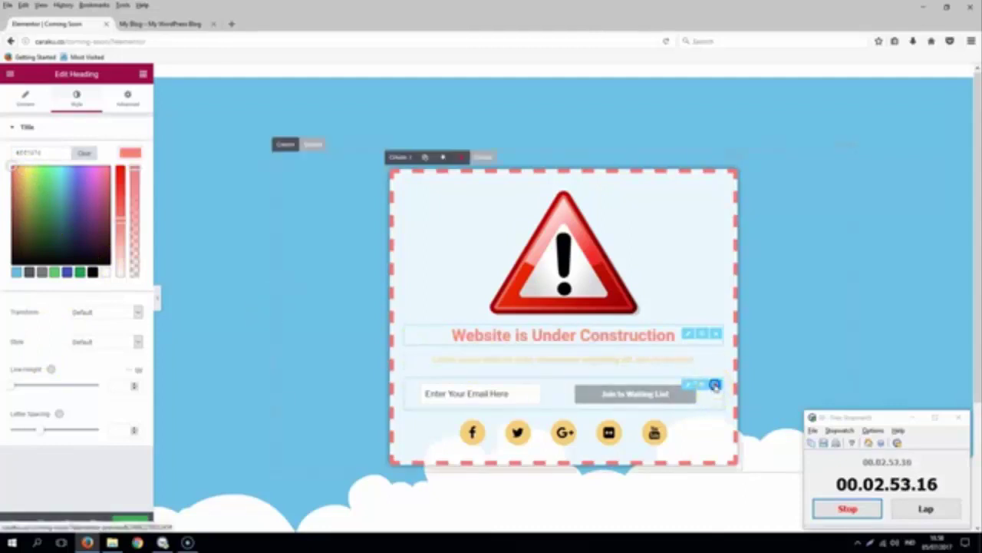
Delete the email sign-up form with the Join to Waiting List button.
left_click(715, 386)
left_click(550, 272)
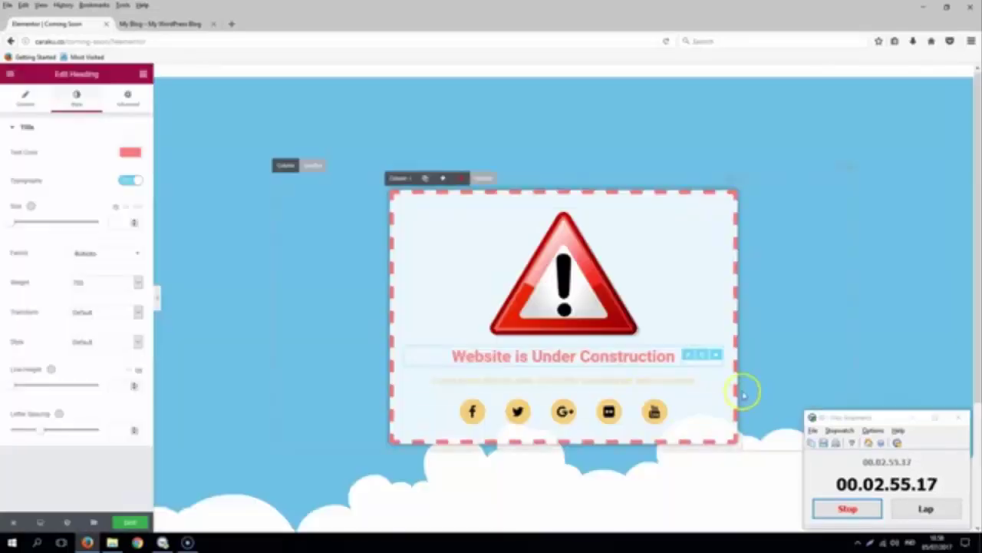
Replace the Lorem ipsum text under the heading with "Our Website is Under construction. We will live in July 9th 2017".
left_click(673, 383)
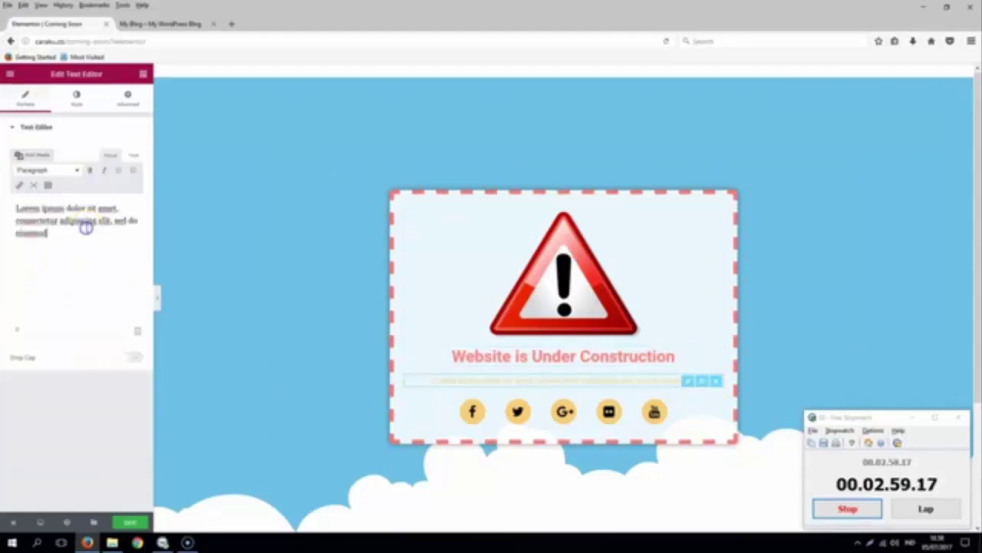
key("ctrl+a")
type("Ooh!")
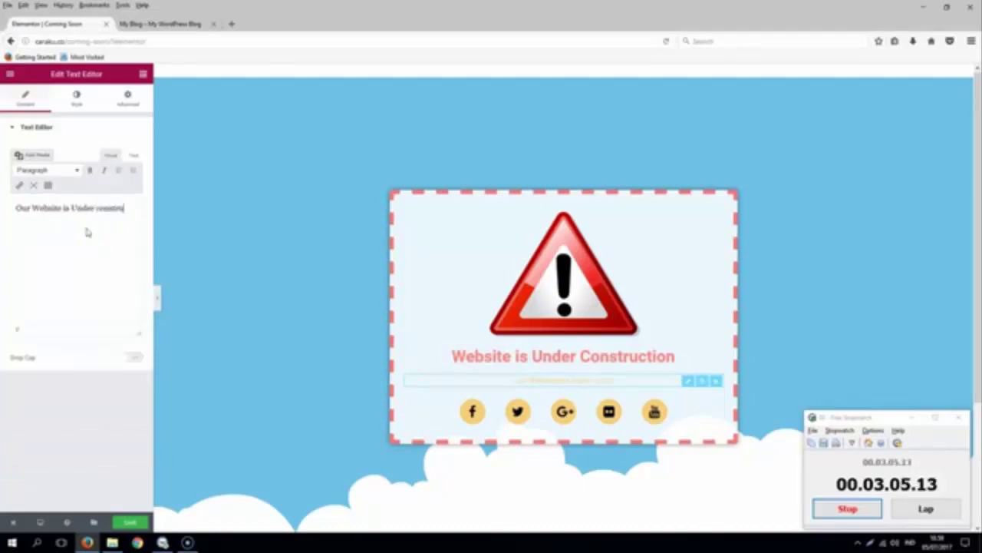
type("tion. We will live in July 9th 2017")
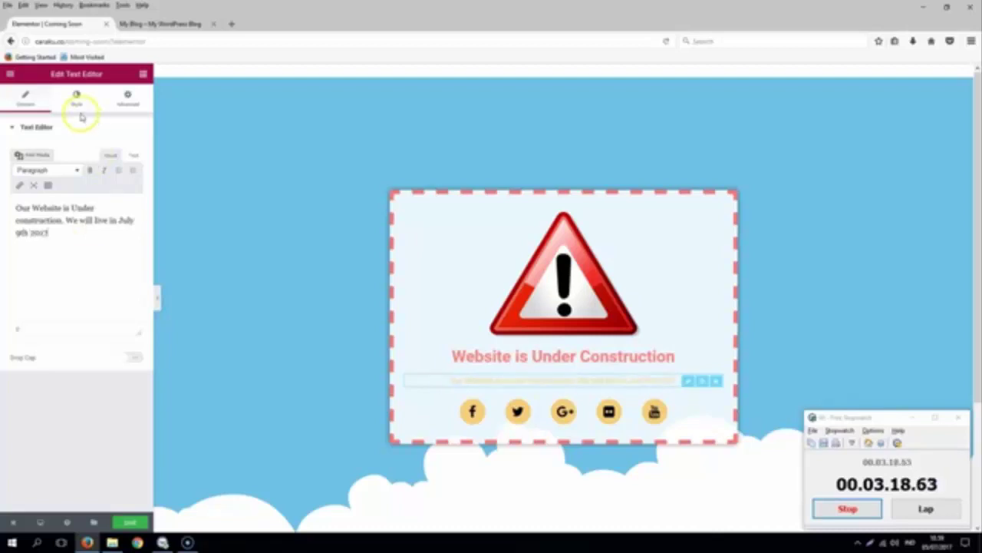
Set the paragraph's text color to black and its typography size to 1.2.
left_click(77, 101)
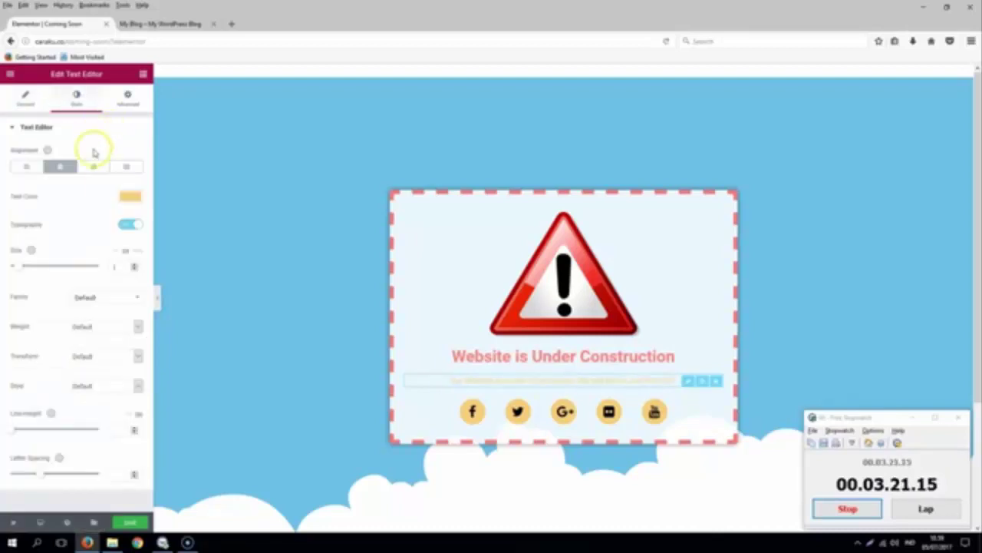
left_click(131, 199)
left_click(92, 316)
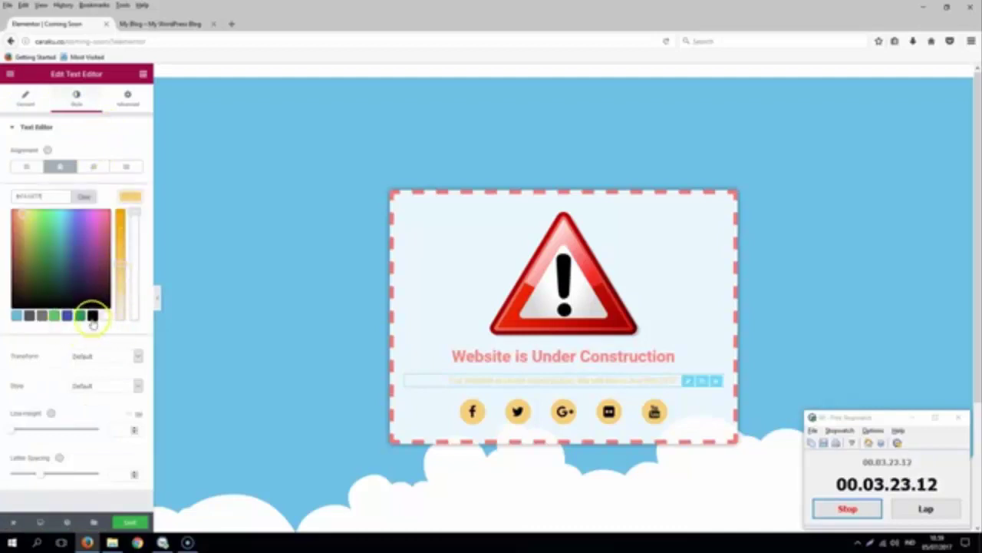
left_click(49, 369)
left_click(127, 261)
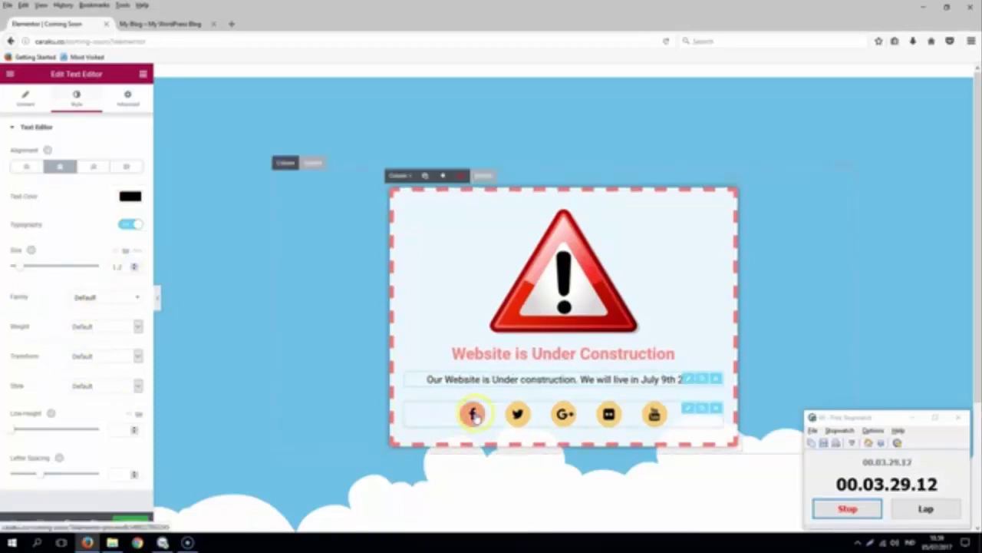
Switch the social icons from custom colors to Official Color.
left_click(77, 103)
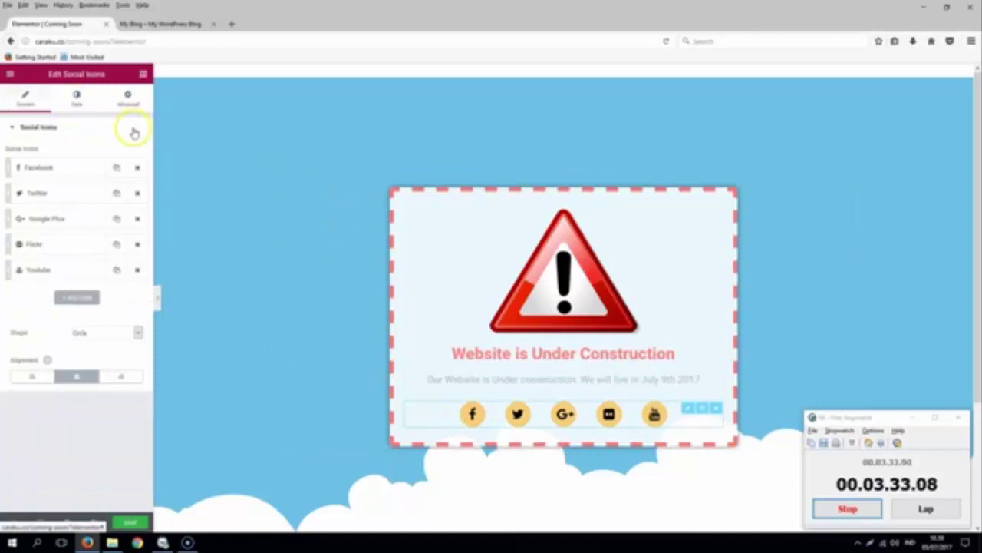
left_click(134, 151)
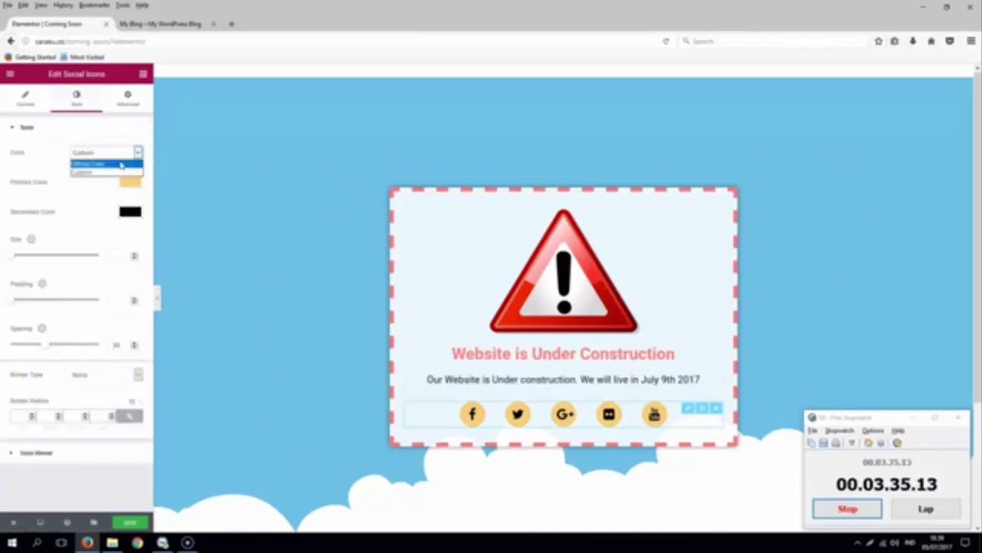
left_click(119, 164)
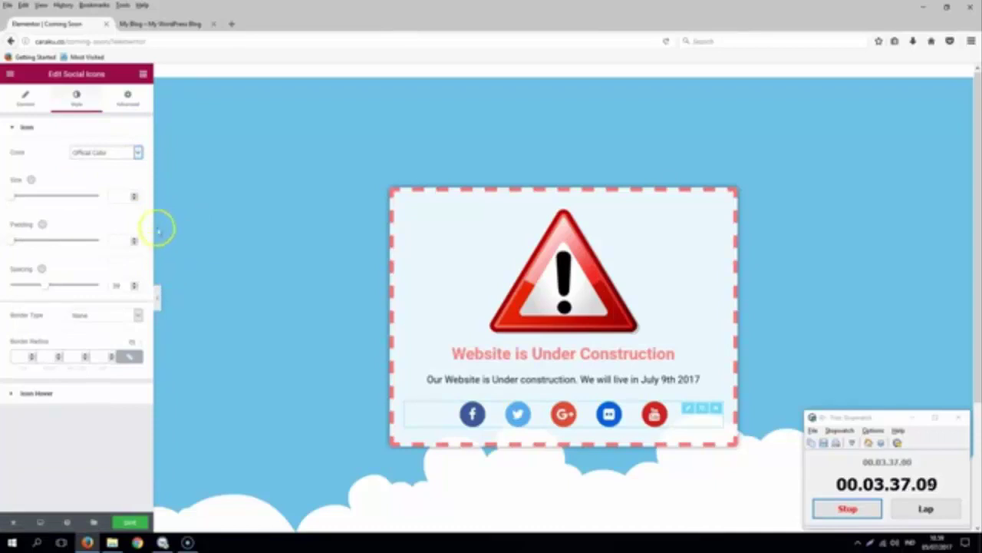
left_click(29, 100)
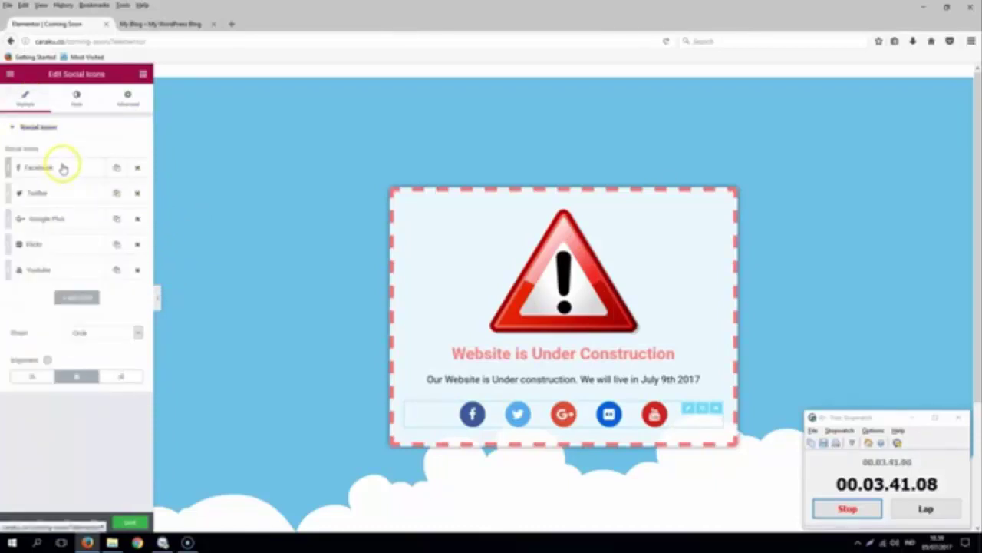
left_click(62, 167)
left_click(47, 232)
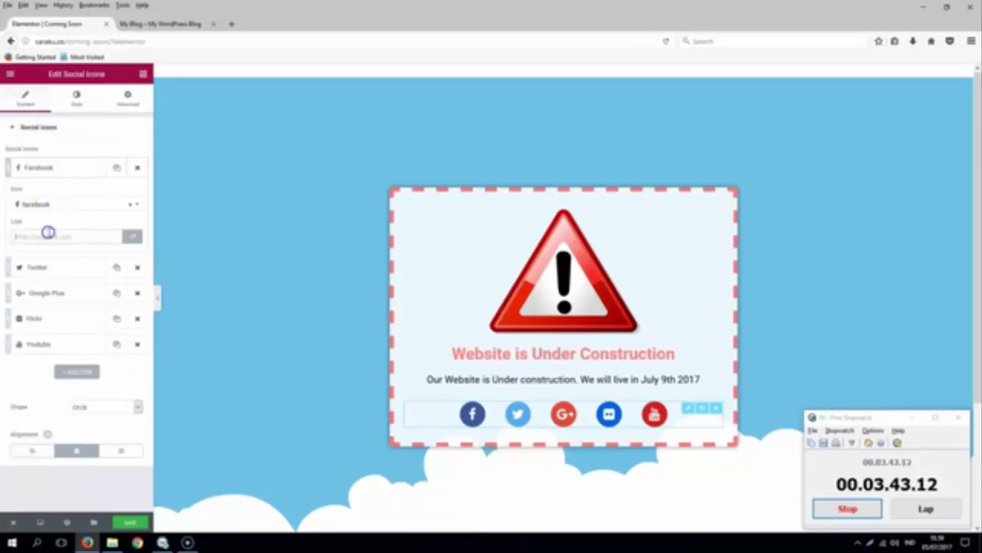
type("http://facebook.com")
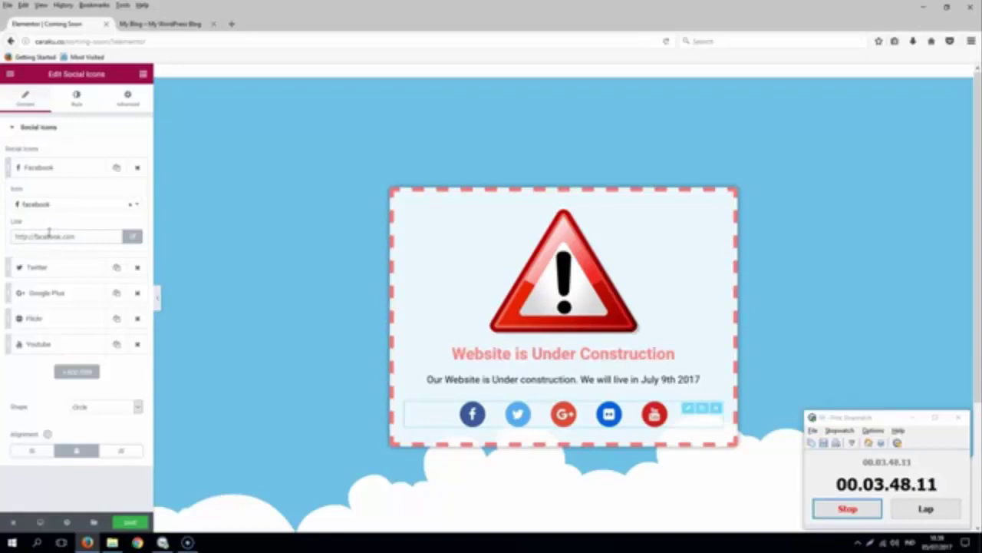
Look through the icon and link settings of the Twitter, Google Plus, Flickr and Youtube social icons.
left_click(49, 266)
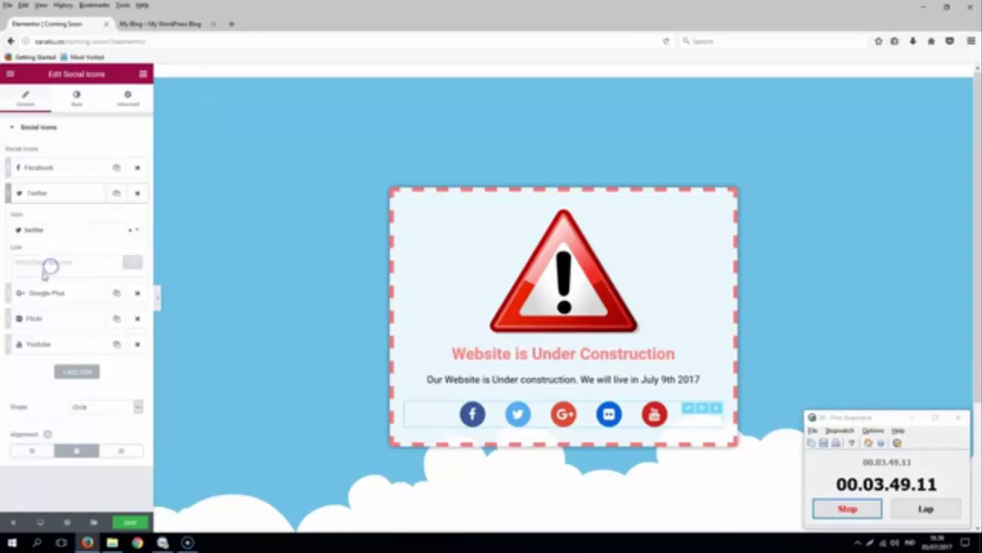
left_click(48, 293)
left_click(51, 318)
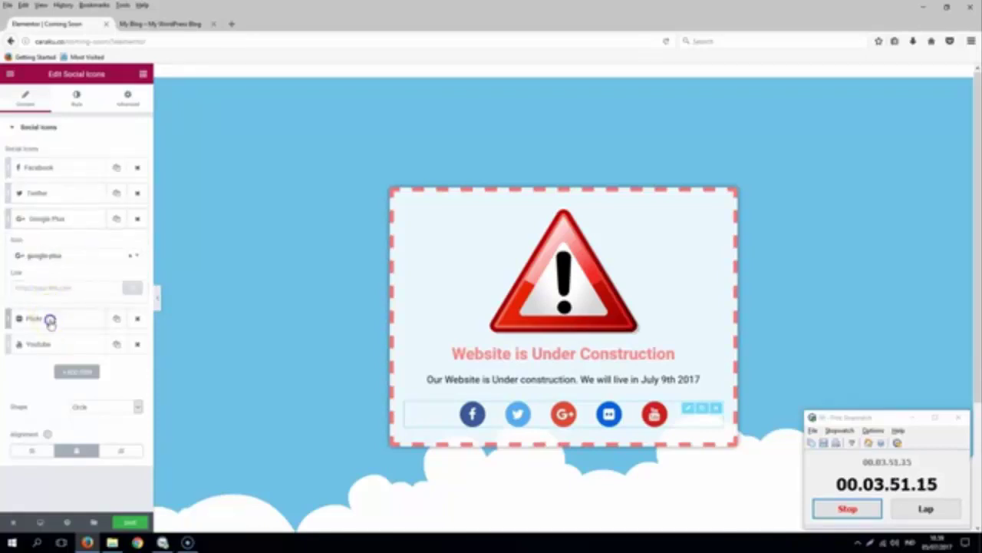
left_click(61, 350)
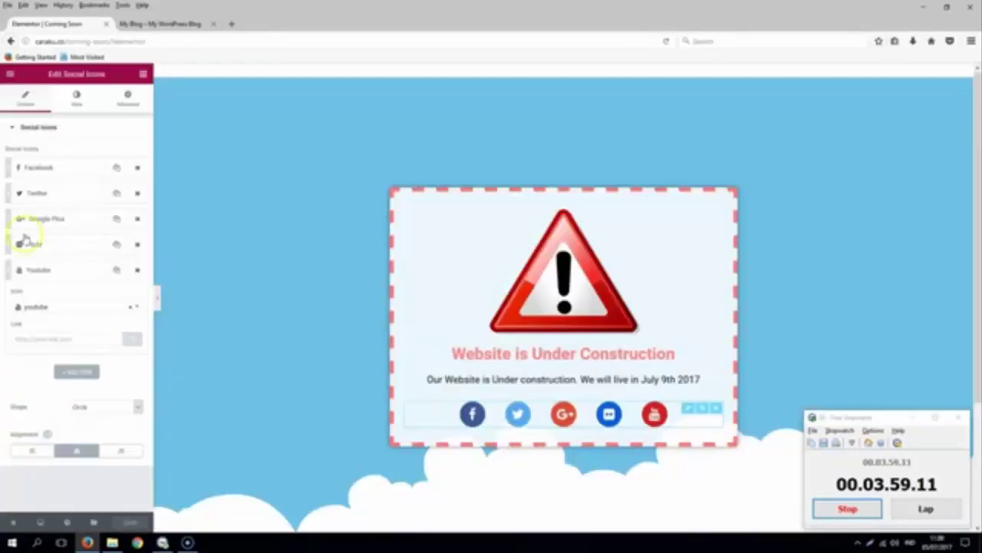
Leave the page editor for the WordPress dashboard and open the site's Reading settings.
mouse_move(9, 524)
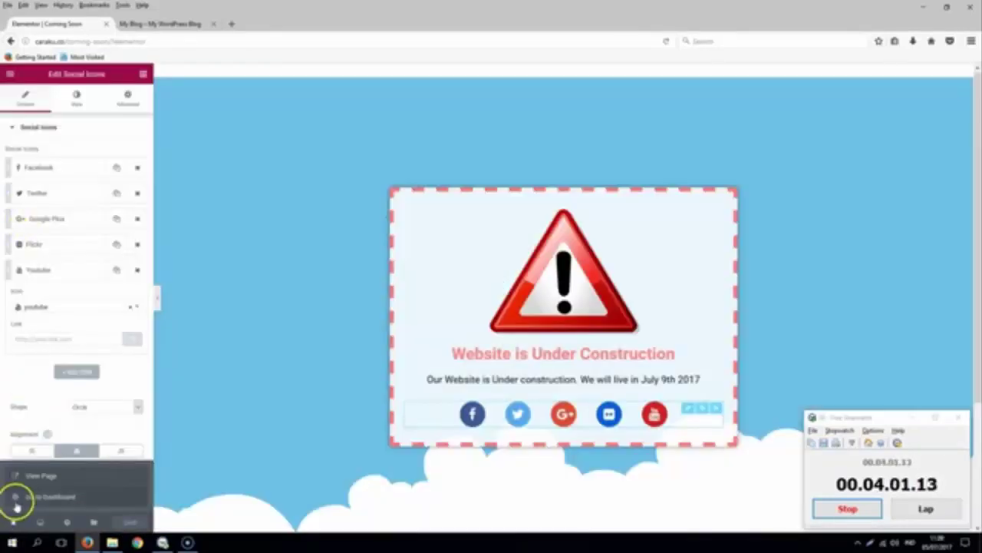
left_click(50, 496)
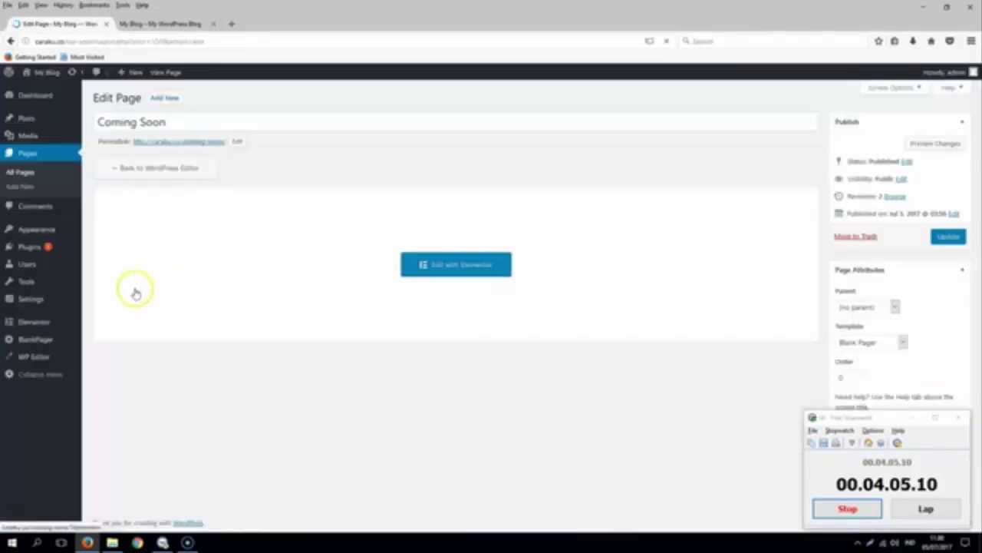
left_click(53, 306)
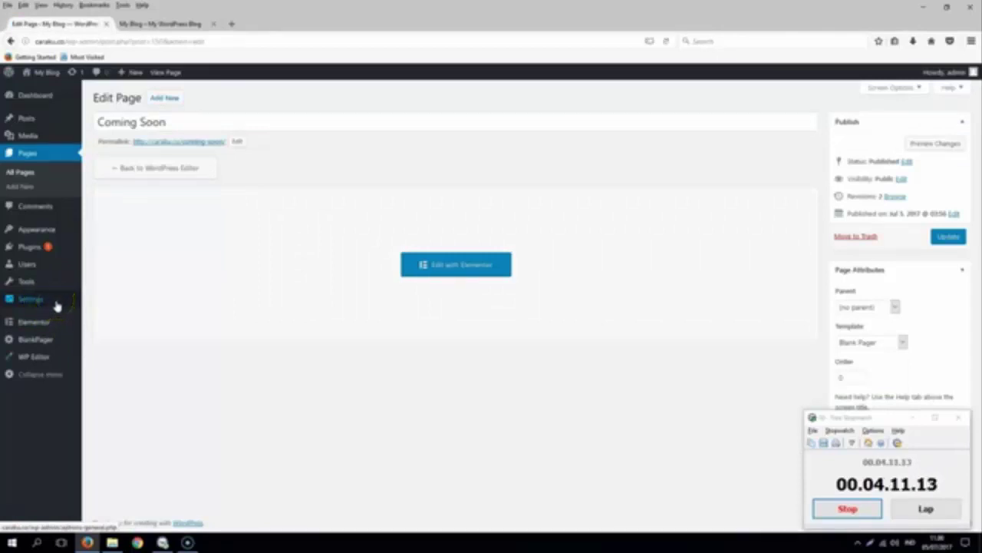
mouse_move(52, 299)
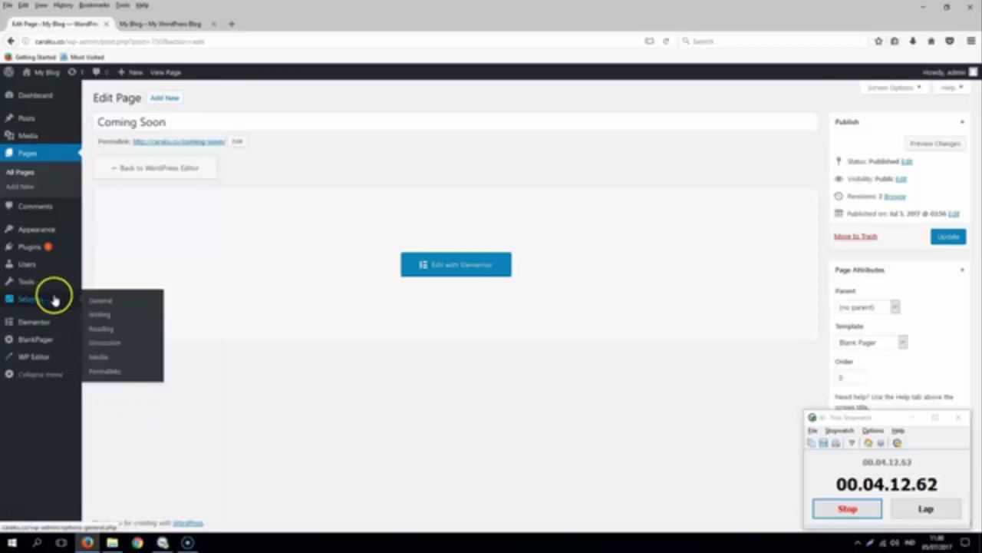
left_click(108, 323)
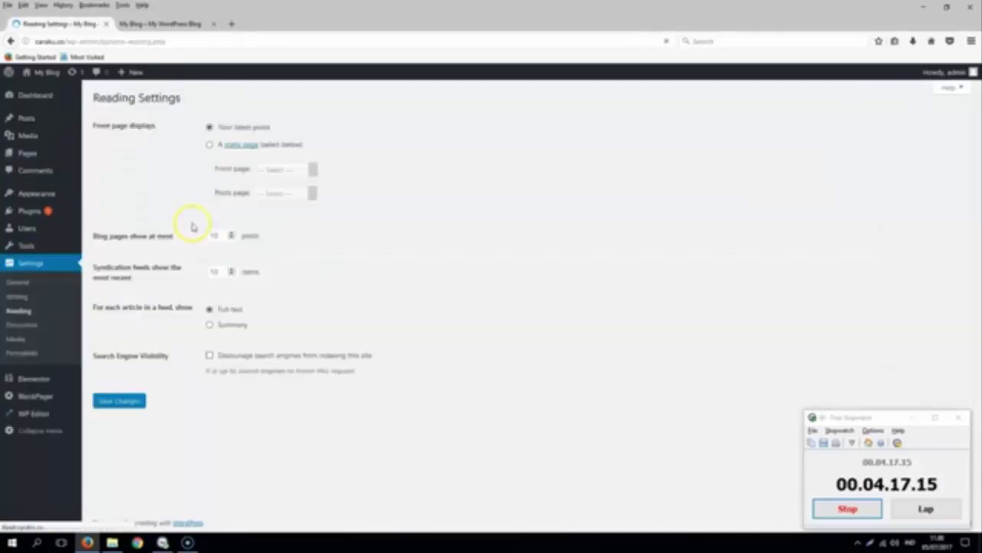
Make the site's front page display the static page Coming Soon and save the reading settings.
left_click(207, 145)
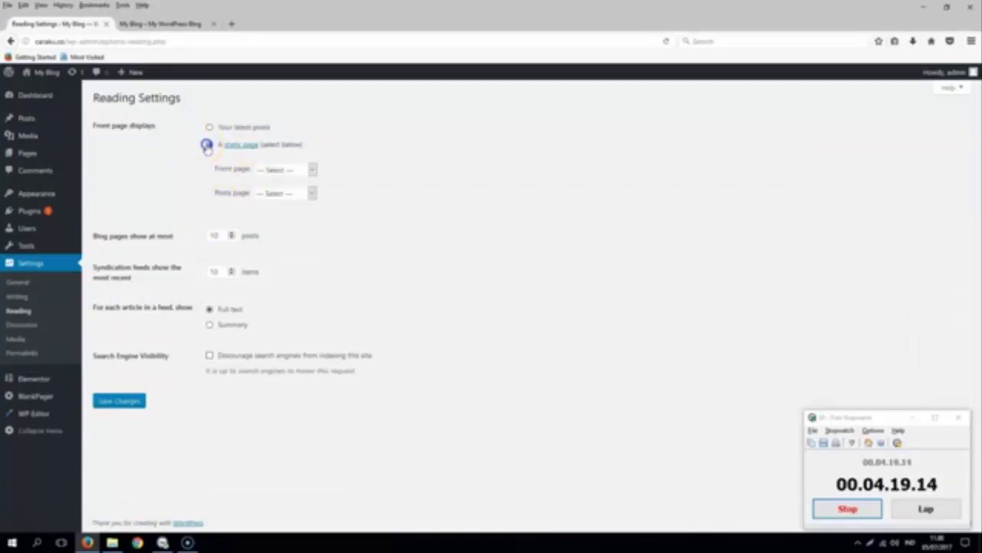
left_click(262, 165)
left_click(268, 192)
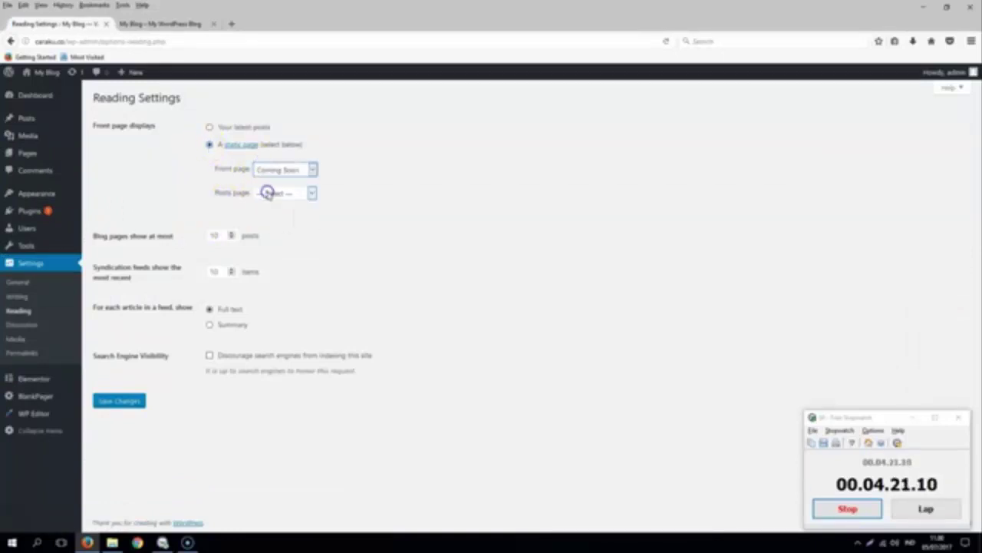
left_click(108, 400)
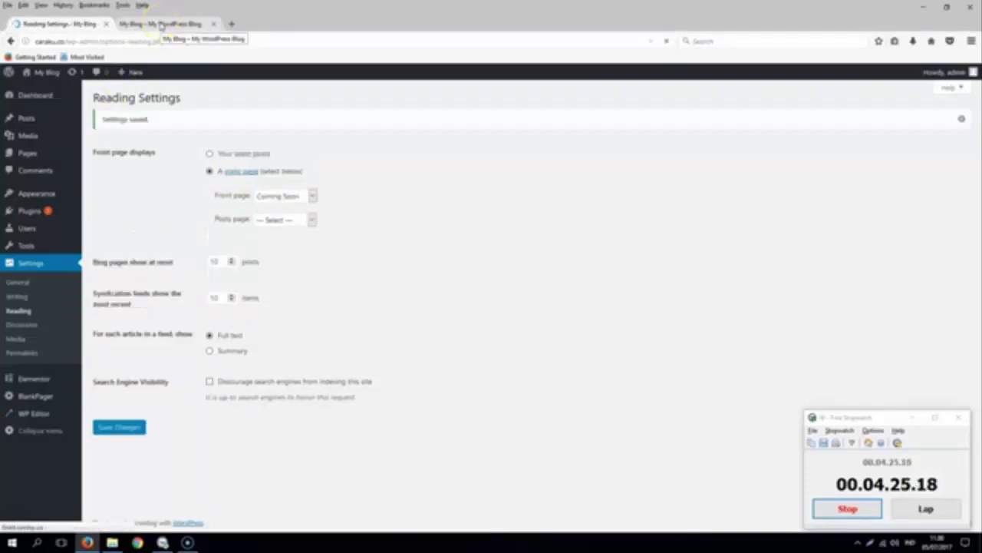
Reload the site's home page to check the Coming Soon page on the live site, and stop the timer in Free Stopwatch.
left_click(161, 24)
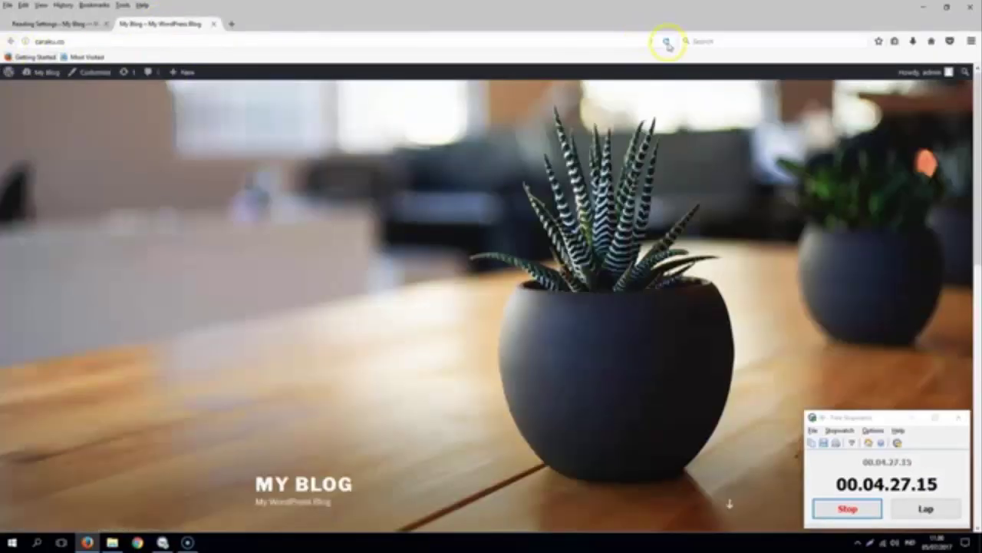
left_click(666, 41)
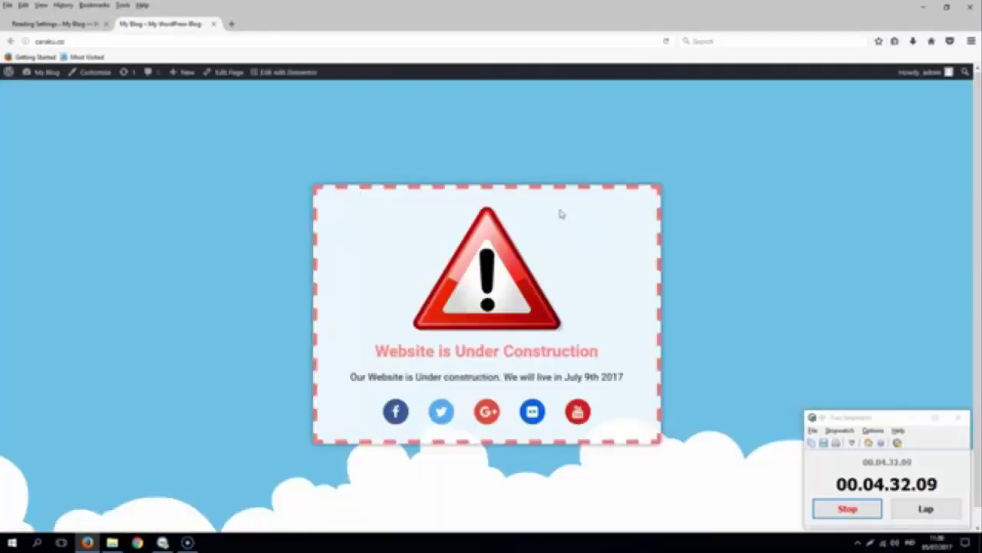
left_click(965, 244)
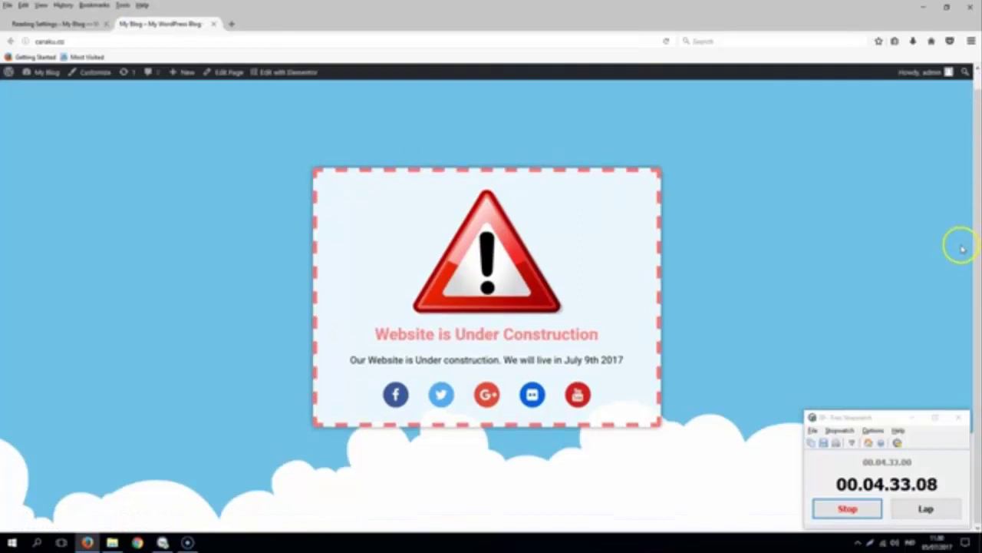
left_click(847, 508)
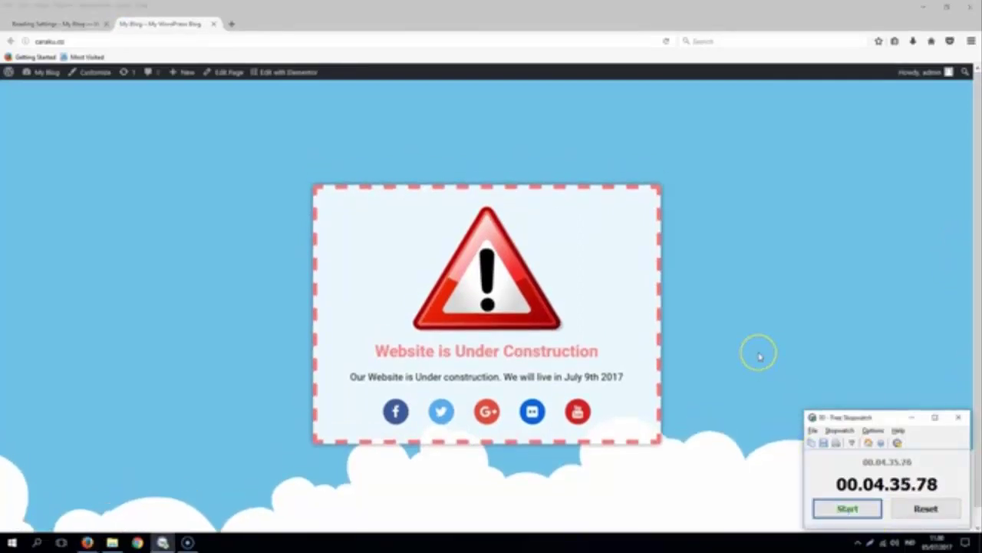